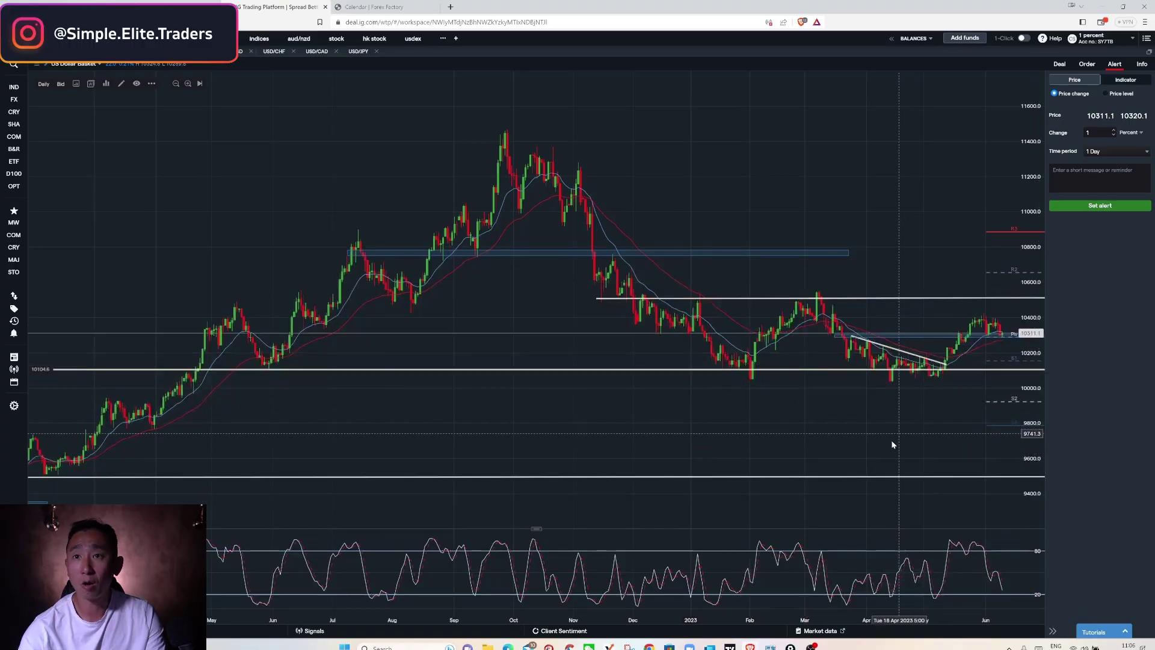
Step: On the US Dollar Basket daily chart, sketch possible falling and rising price paths from the latest candles
{"action": "left_click_drag", "start_coordinate": [892, 444], "coordinate": [520, 423]}
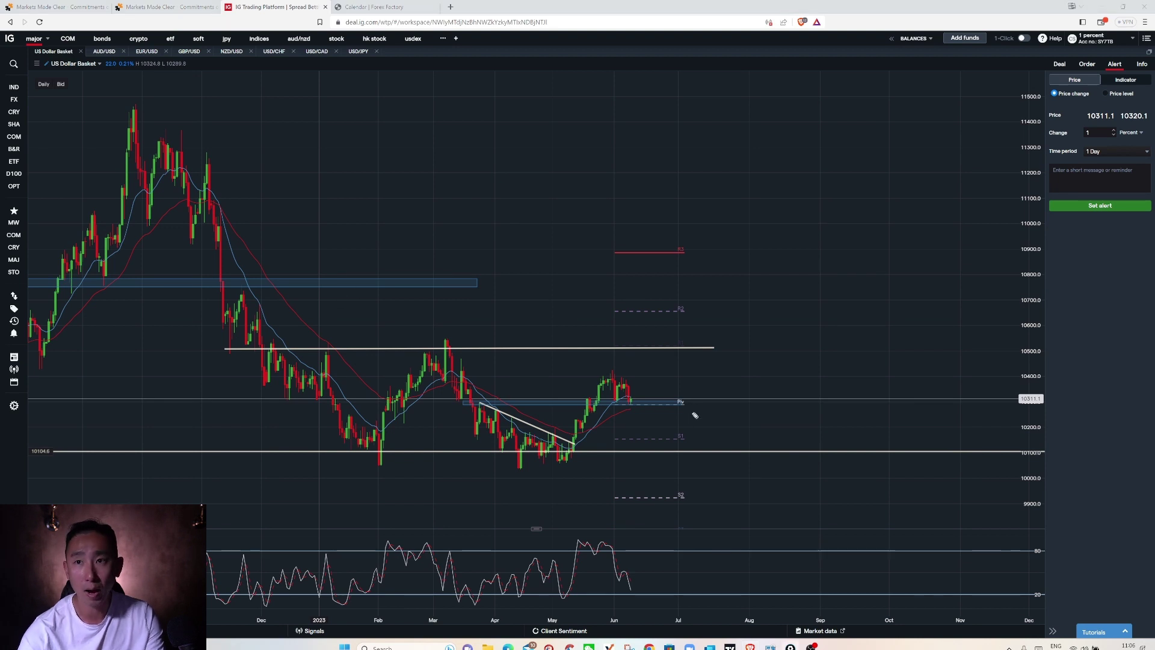
{"action": "left_click_drag", "start_coordinate": [652, 407], "coordinate": [775, 458]}
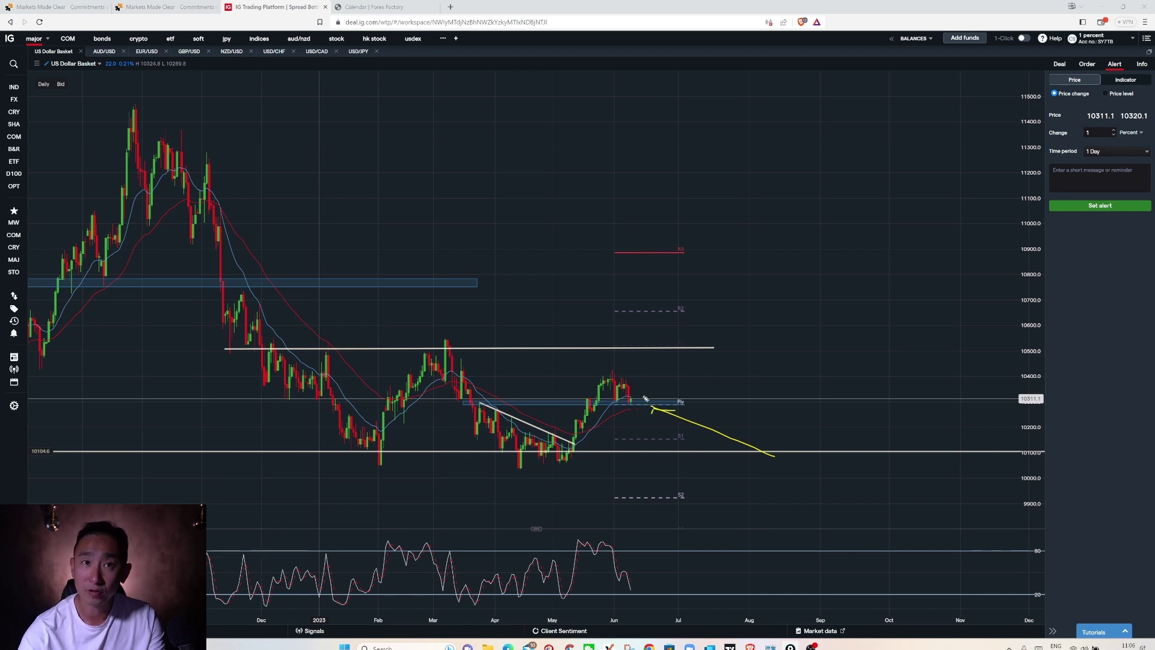
{"action": "left_click_drag", "start_coordinate": [634, 404], "coordinate": [676, 350]}
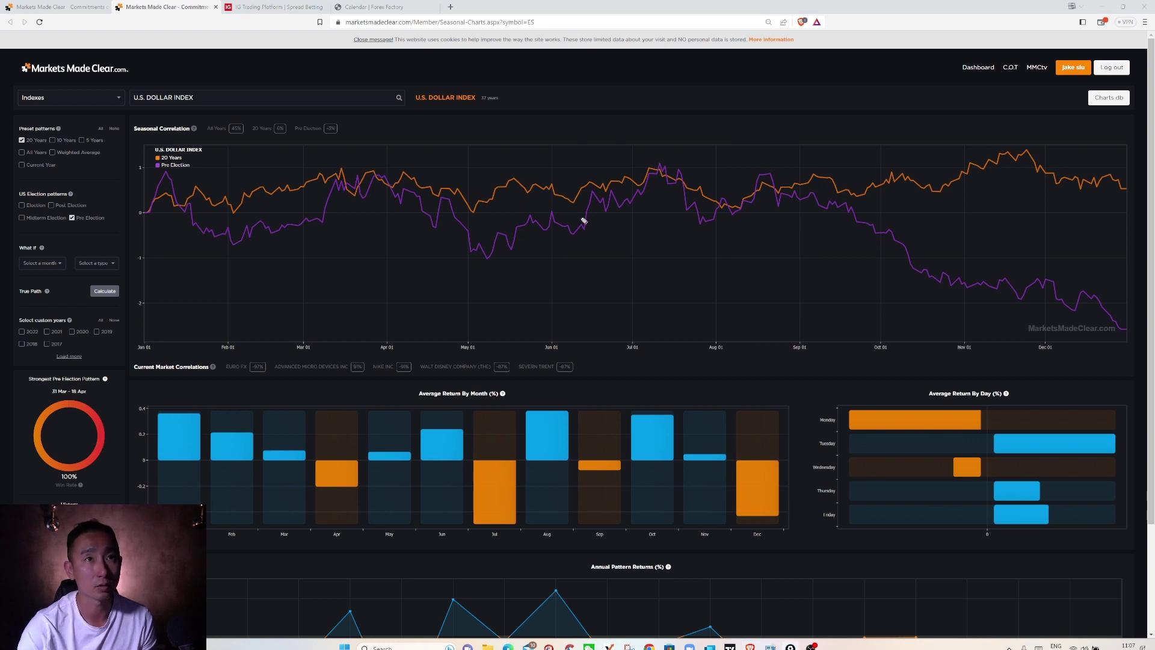
Step: Sketch the pre-election June-to-July rise and following drop on the U.S. Dollar Index seasonal chart, and clear the markings
{"action": "mouse_move", "coordinate": [584, 234]}
{"action": "left_mouse_down"}
{"action": "mouse_move", "coordinate": [578, 243]}
{"action": "mouse_move", "coordinate": [667, 175]}
{"action": "mouse_move", "coordinate": [708, 231]}
{"action": "left_mouse_up"}
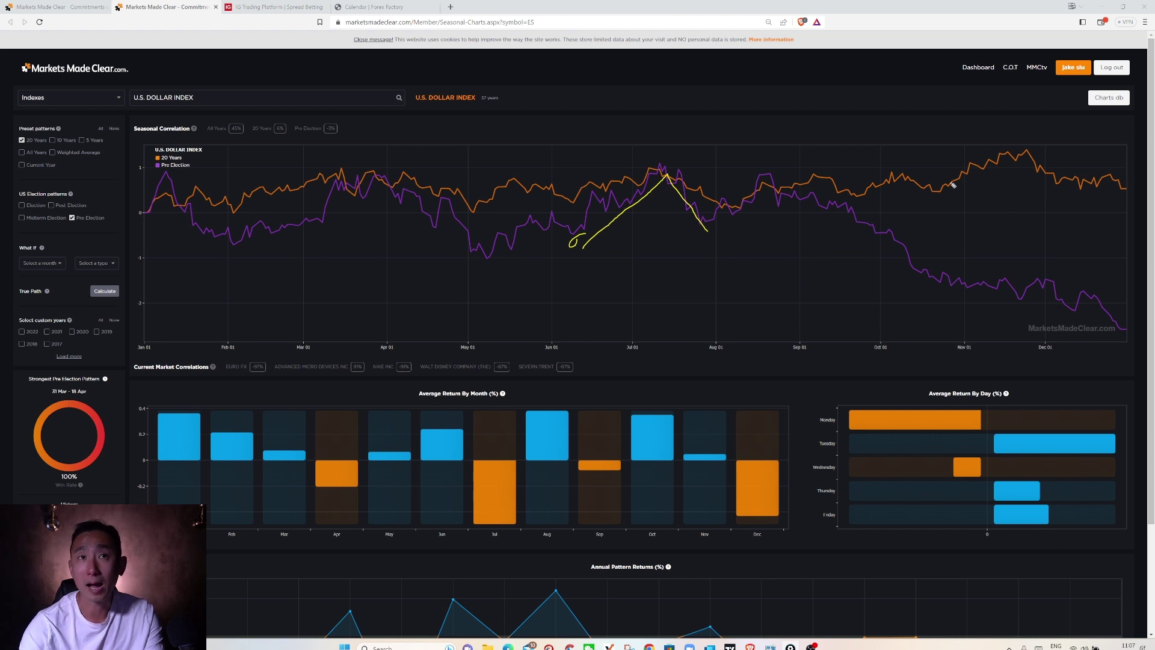
{"action": "key", "text": "Escape"}
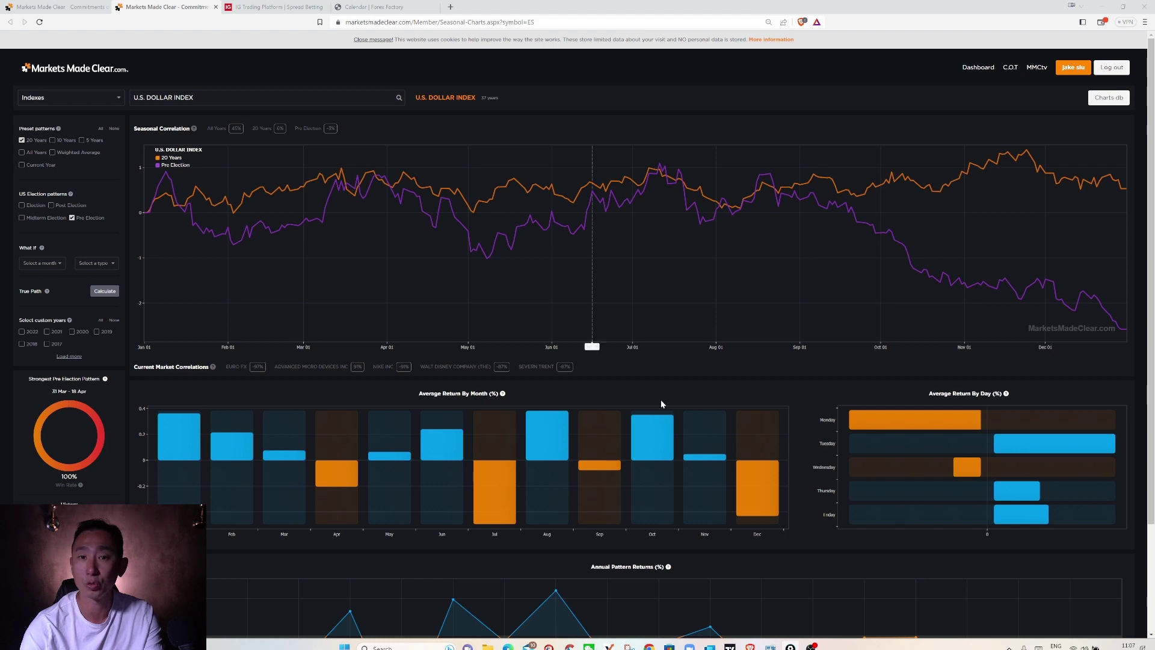
Step: Return to the IG trading platform and set the EUR/USD Pivot Point indicator to monthly with historical pivot points hidden
{"action": "left_click", "coordinate": [276, 6]}
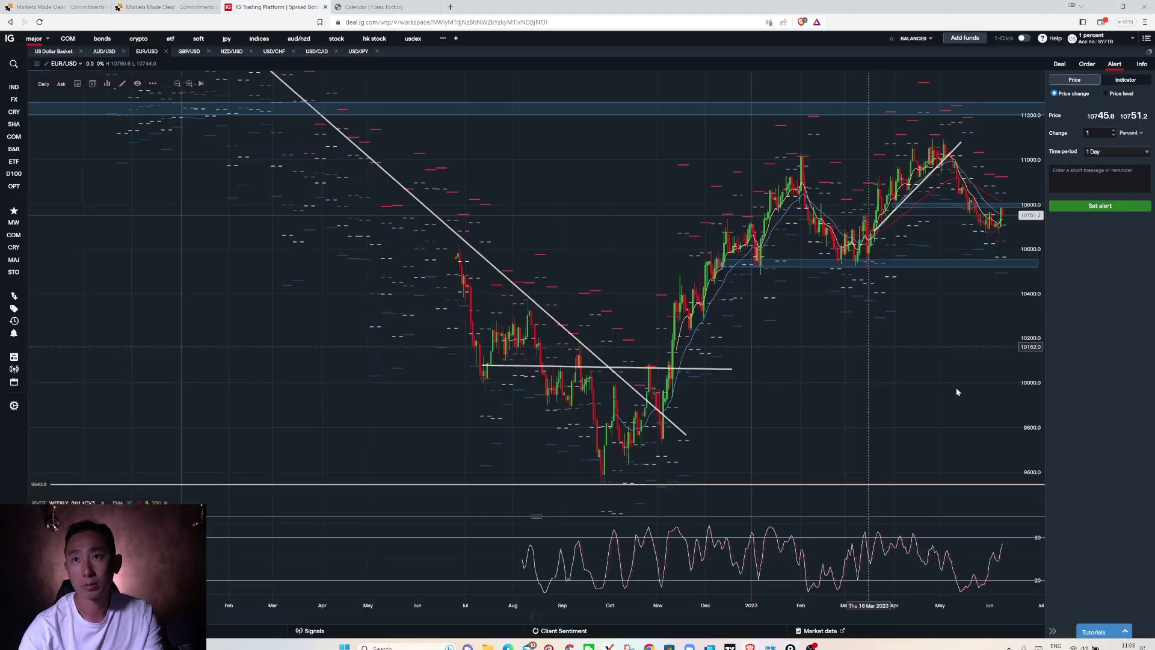
{"action": "scroll", "coordinate": [893, 428], "scroll_direction": "up", "scroll_amount": 3}
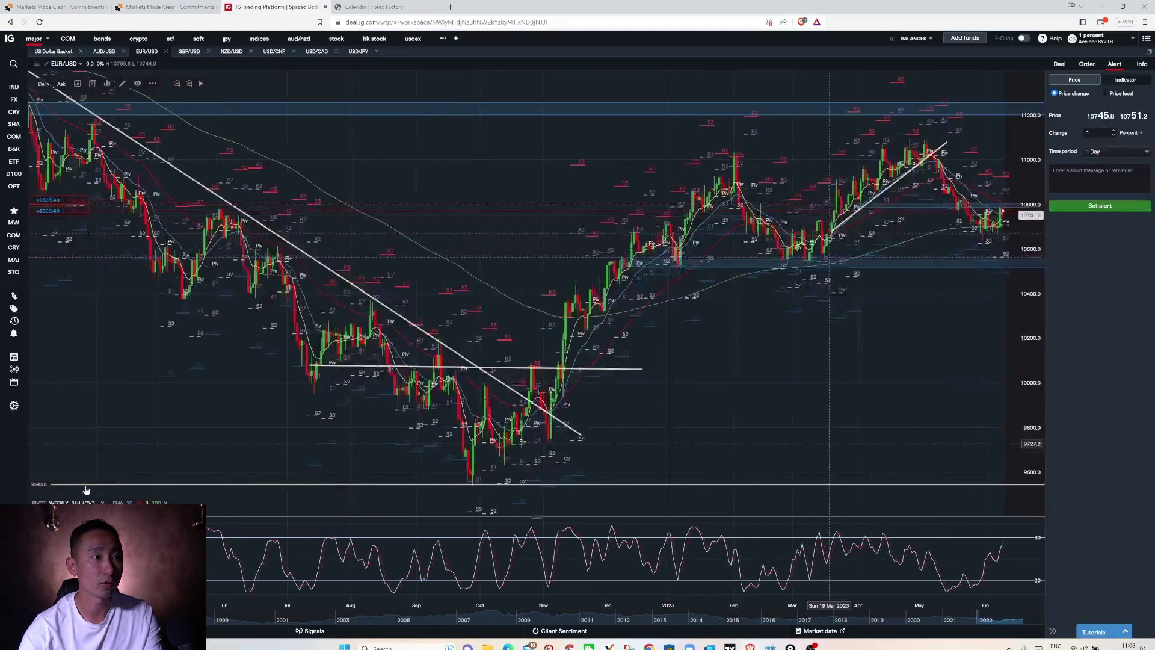
{"action": "left_click", "coordinate": [83, 502]}
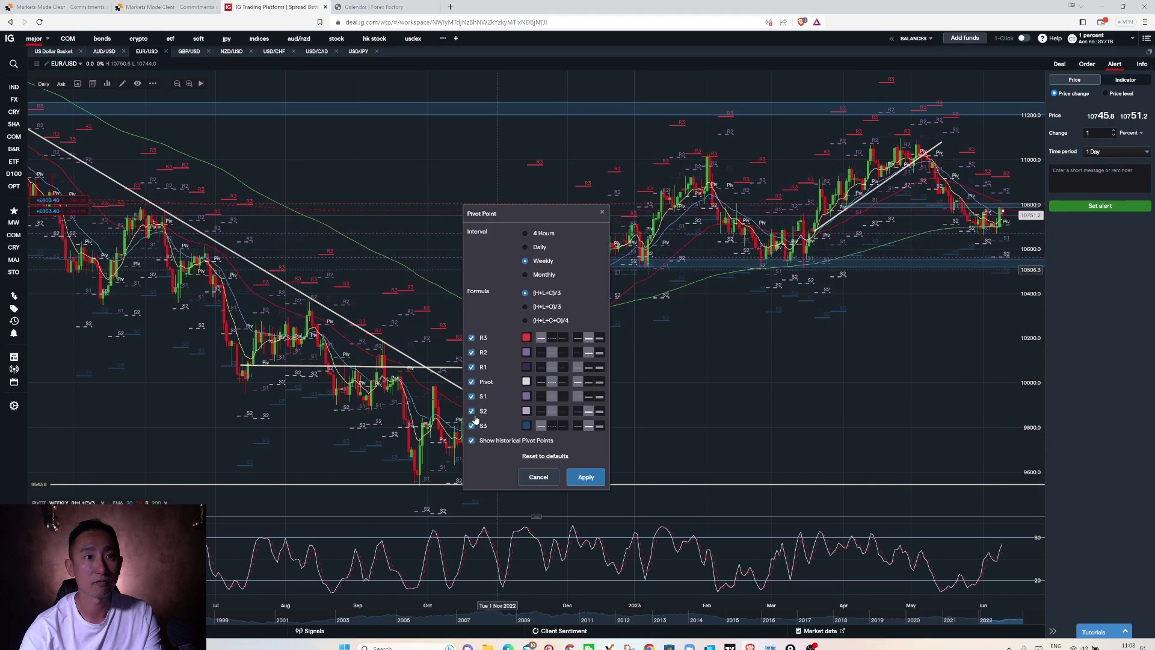
{"action": "left_click", "coordinate": [471, 441]}
{"action": "left_click", "coordinate": [540, 275]}
{"action": "left_click", "coordinate": [585, 477]}
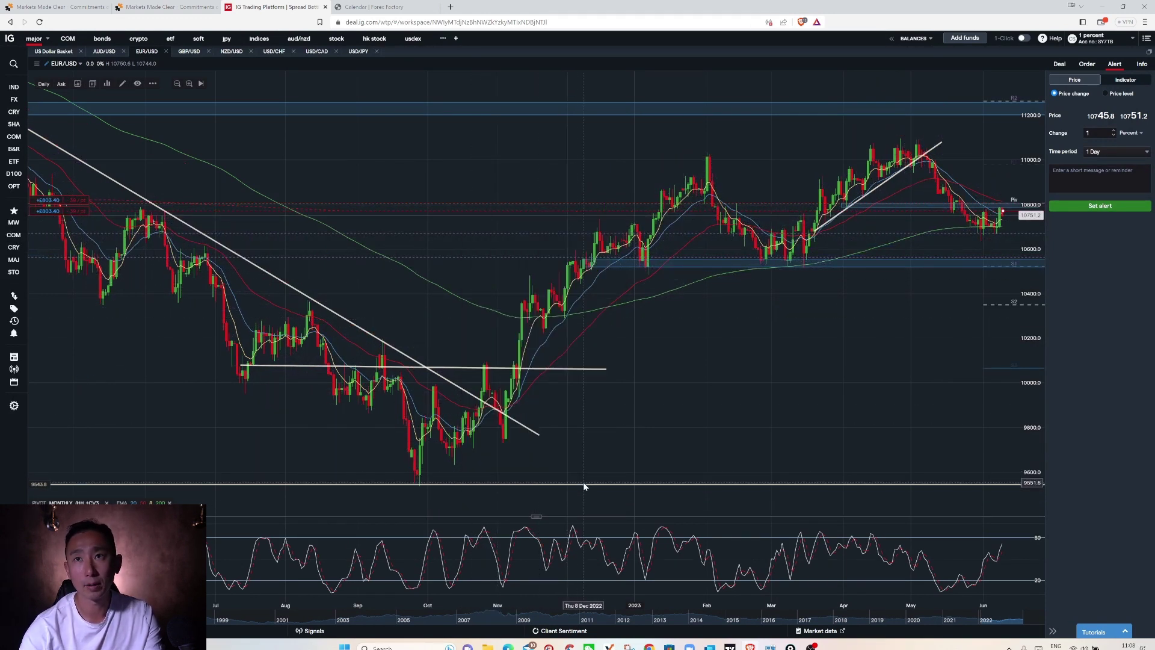
Step: Switch the EUR/USD chart to the 1-hour timeframe and examine the latest candles
{"action": "scroll", "coordinate": [928, 406], "scroll_direction": "up", "scroll_amount": 2}
{"action": "left_click_drag", "start_coordinate": [930, 407], "coordinate": [597, 391]}
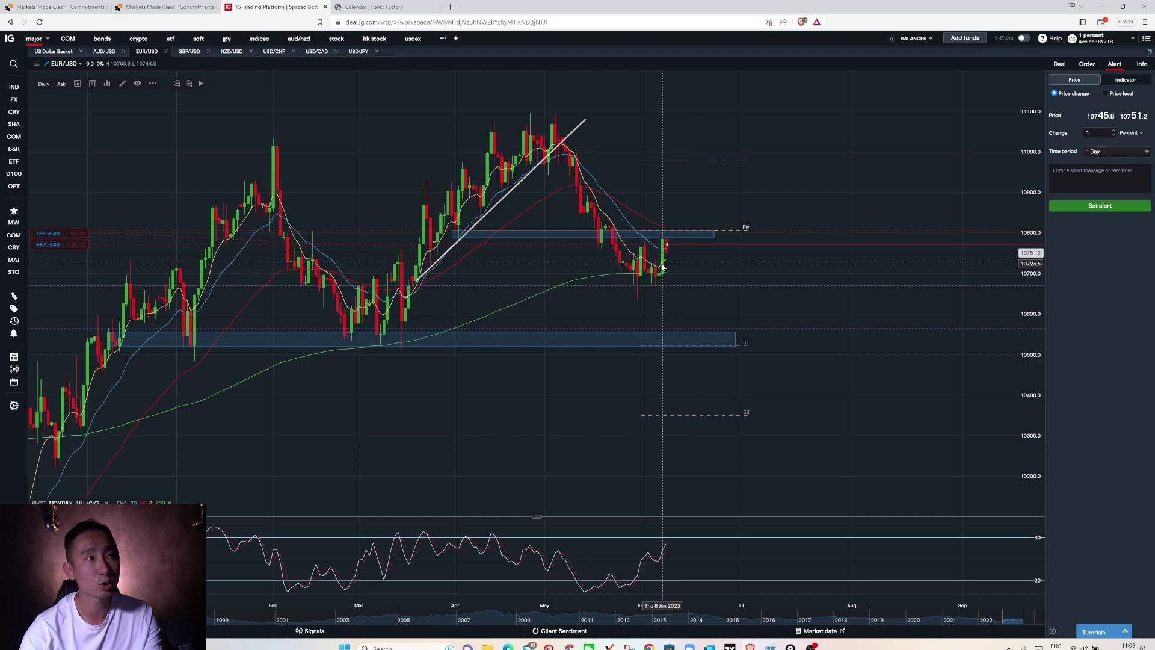
{"action": "left_click", "coordinate": [44, 84]}
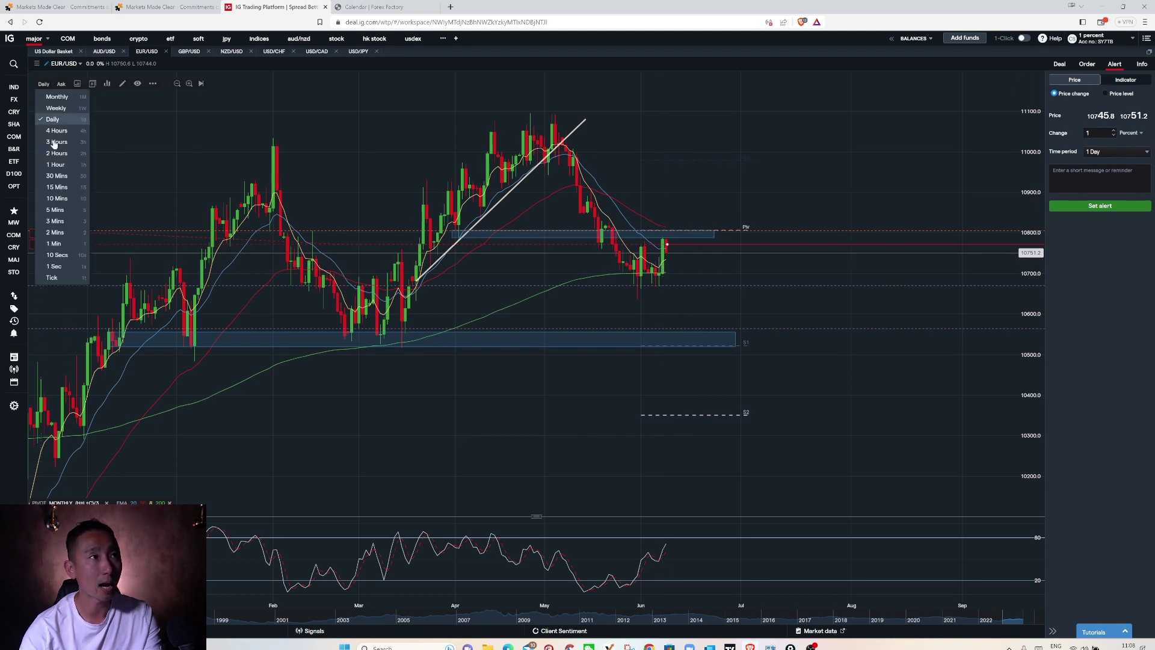
{"action": "left_click", "coordinate": [56, 164]}
{"action": "left_click_drag", "start_coordinate": [886, 310], "coordinate": [644, 232]}
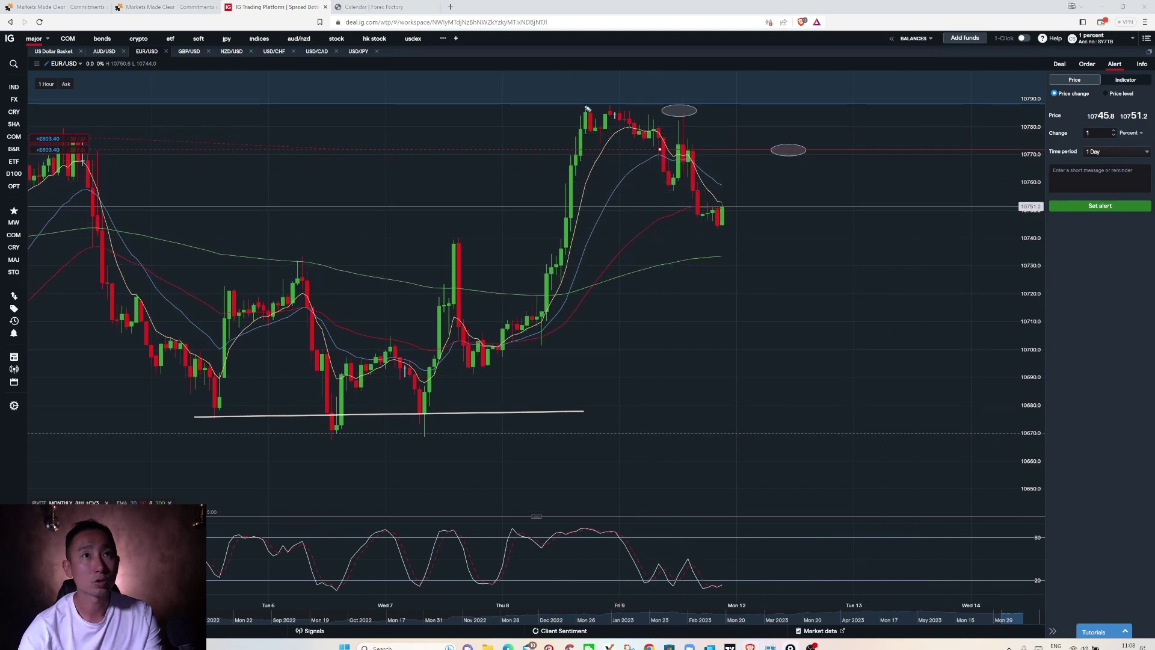
Step: Outline the EUR/USD consolidation at the recent high, trace the drop and retest after it, and clear the markings
{"action": "mouse_move", "coordinate": [620, 106]}
{"action": "left_mouse_down"}
{"action": "mouse_move", "coordinate": [575, 99]}
{"action": "mouse_move", "coordinate": [580, 137]}
{"action": "mouse_move", "coordinate": [680, 131]}
{"action": "left_mouse_up"}
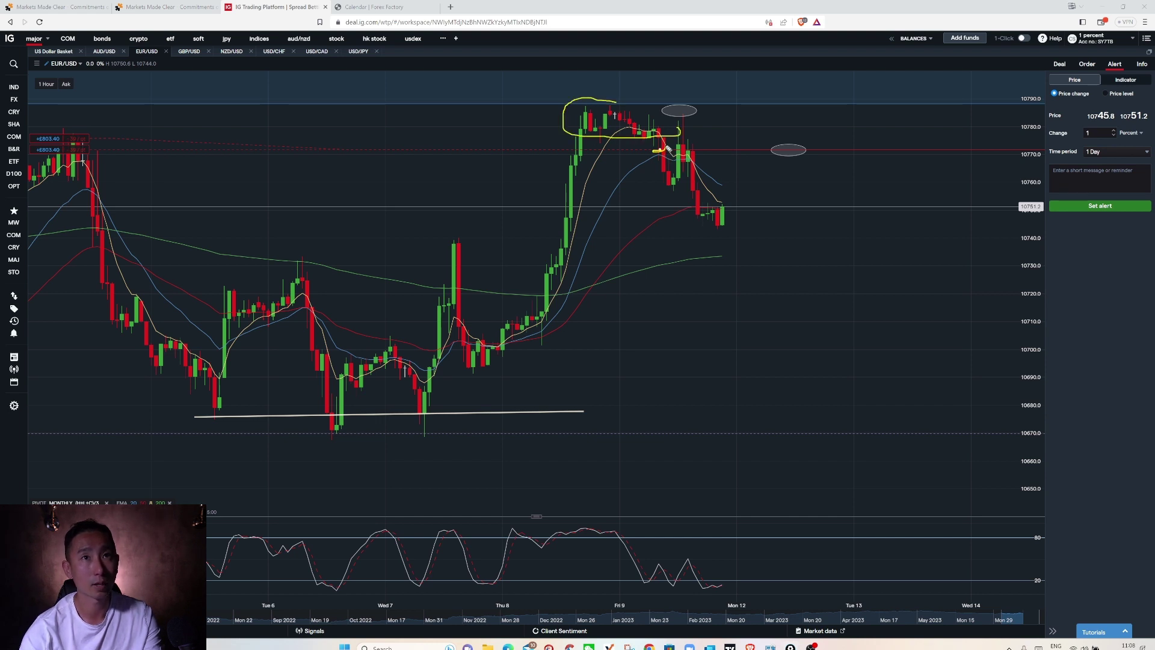
{"action": "mouse_move", "coordinate": [656, 113]}
{"action": "left_mouse_down"}
{"action": "mouse_move", "coordinate": [668, 174]}
{"action": "mouse_move", "coordinate": [681, 130]}
{"action": "mouse_move", "coordinate": [741, 244]}
{"action": "left_mouse_up"}
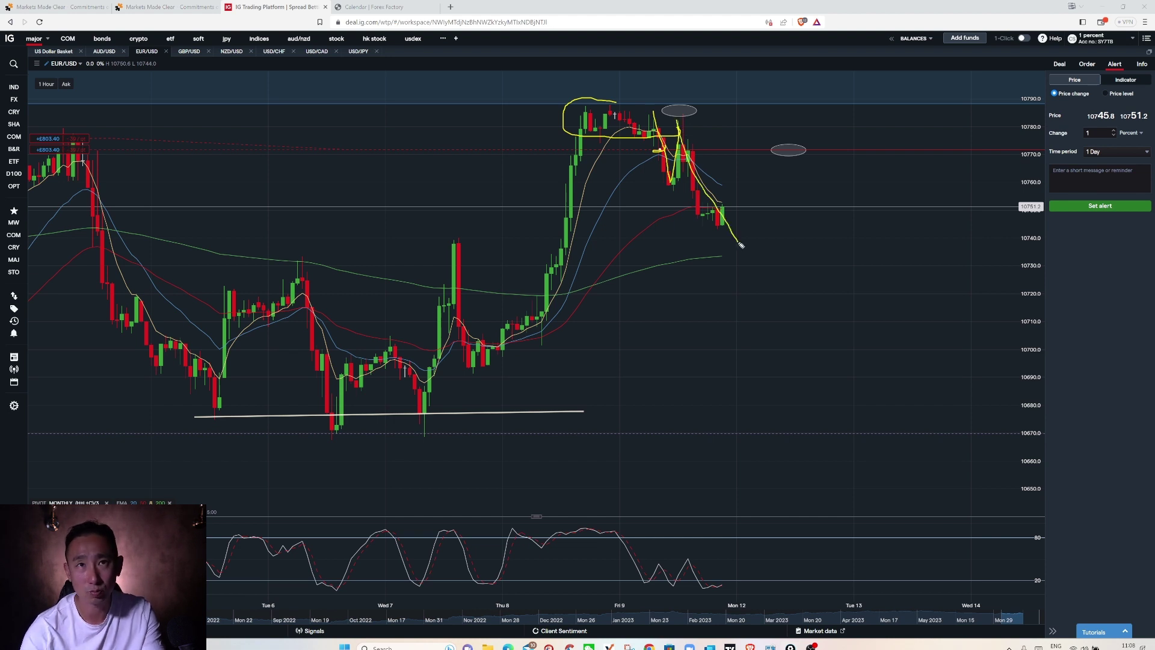
{"action": "key", "text": "Escape"}
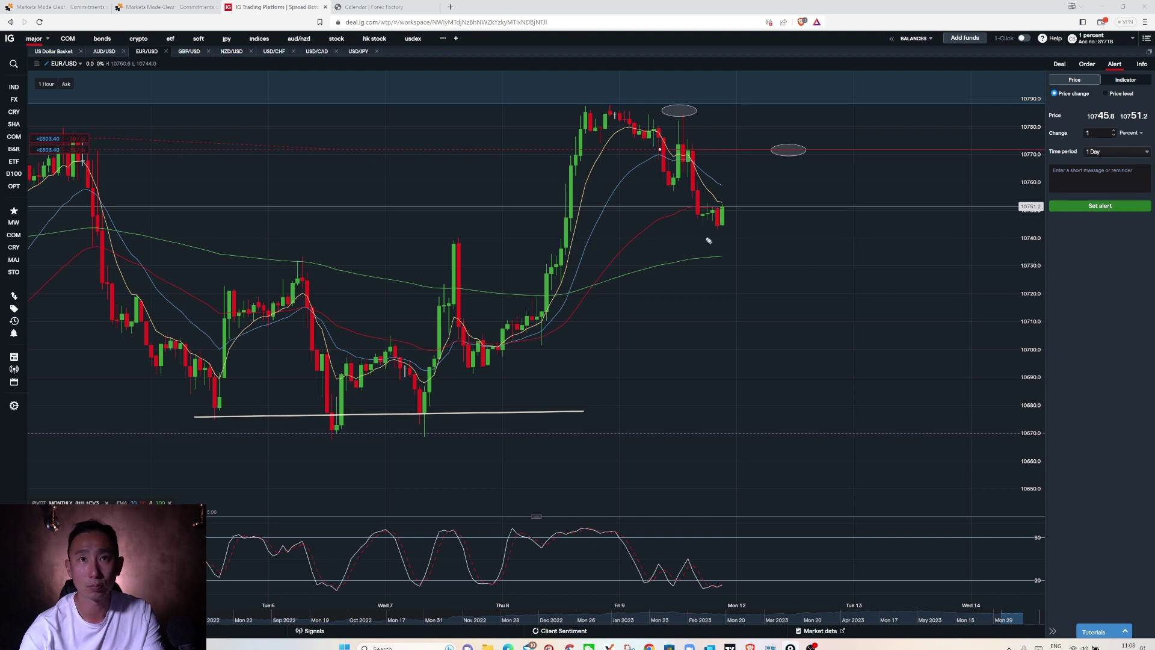
Step: Sketch a support line under the latest EUR/USD low and a projected path that bounces, breaks below it and falls
{"action": "left_click_drag", "start_coordinate": [680, 231], "coordinate": [807, 229]}
{"action": "mouse_move", "coordinate": [717, 225]}
{"action": "left_mouse_down"}
{"action": "mouse_move", "coordinate": [777, 190]}
{"action": "mouse_move", "coordinate": [788, 251]}
{"action": "mouse_move", "coordinate": [797, 227]}
{"action": "mouse_move", "coordinate": [845, 368]}
{"action": "left_mouse_up"}
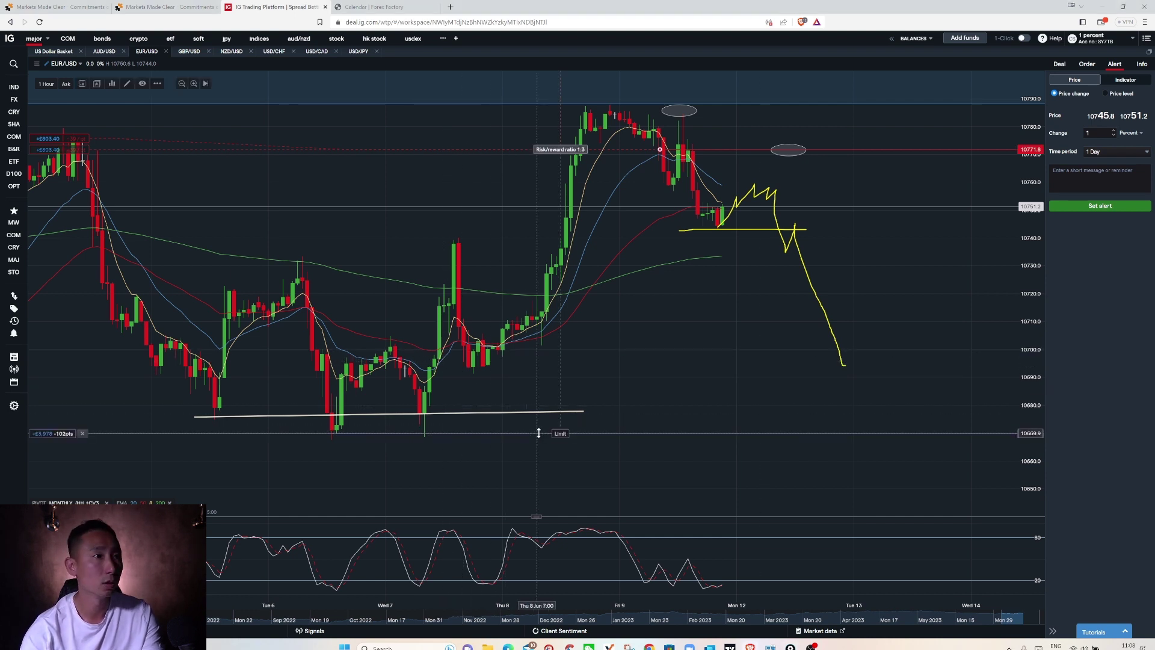
Step: Set the EUR/USD chart back to the daily timeframe and clear the sketched support line and path
{"action": "left_click", "coordinate": [45, 84]}
{"action": "left_click", "coordinate": [50, 120]}
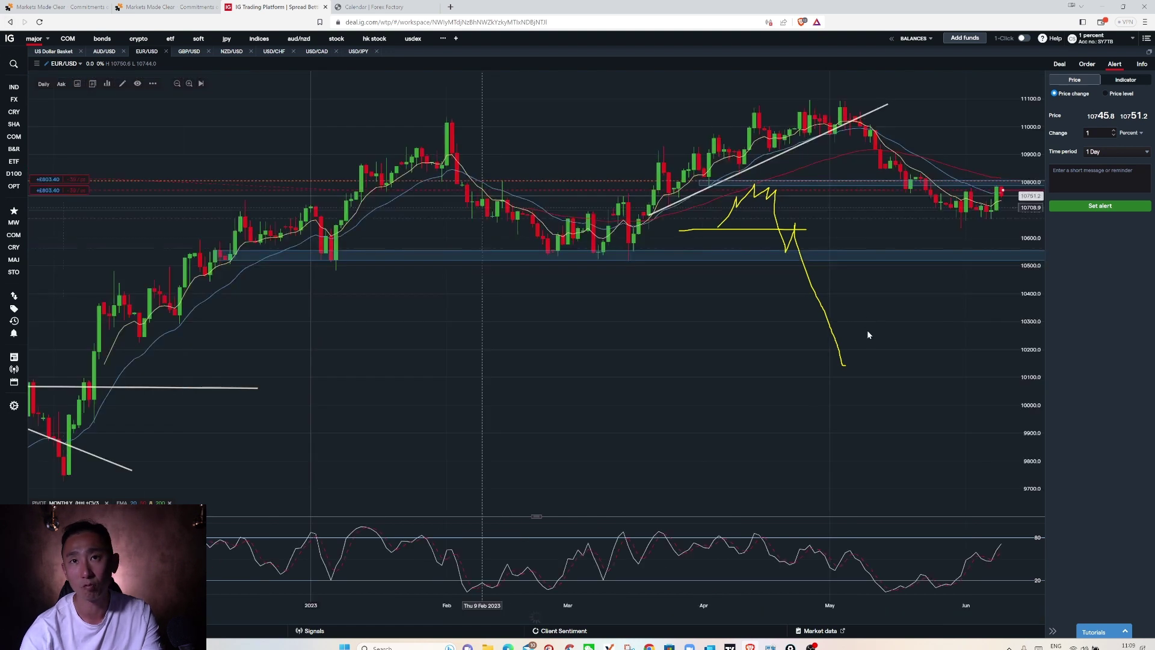
{"action": "key", "text": "Escape"}
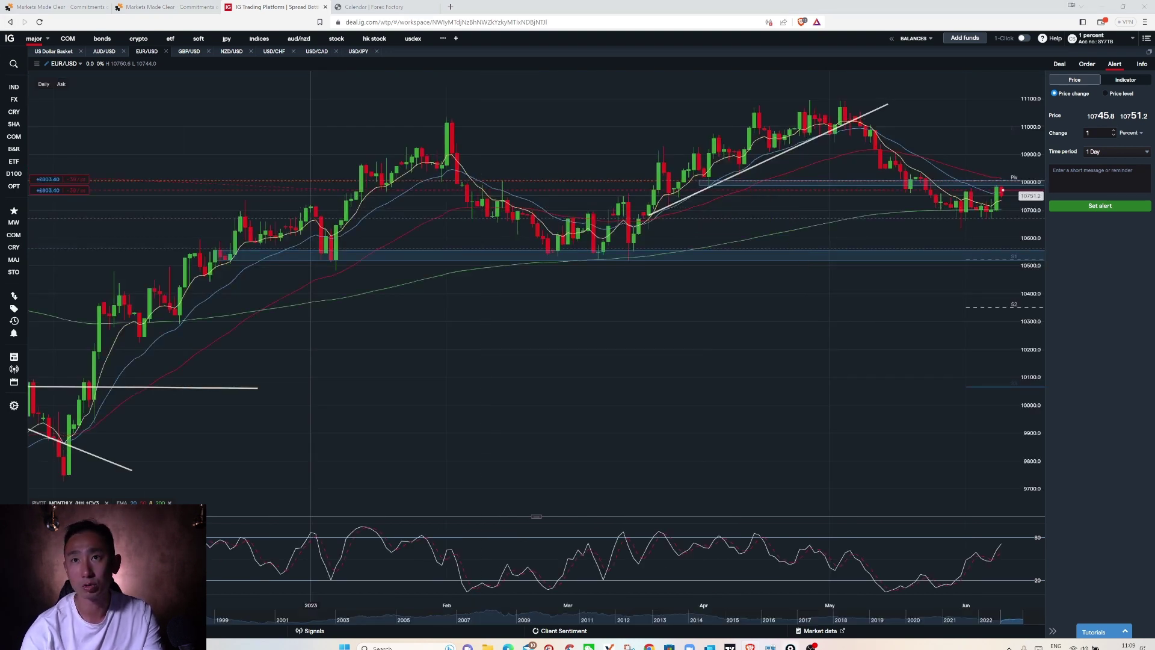
{"action": "left_click_drag", "start_coordinate": [717, 363], "coordinate": [352, 280]}
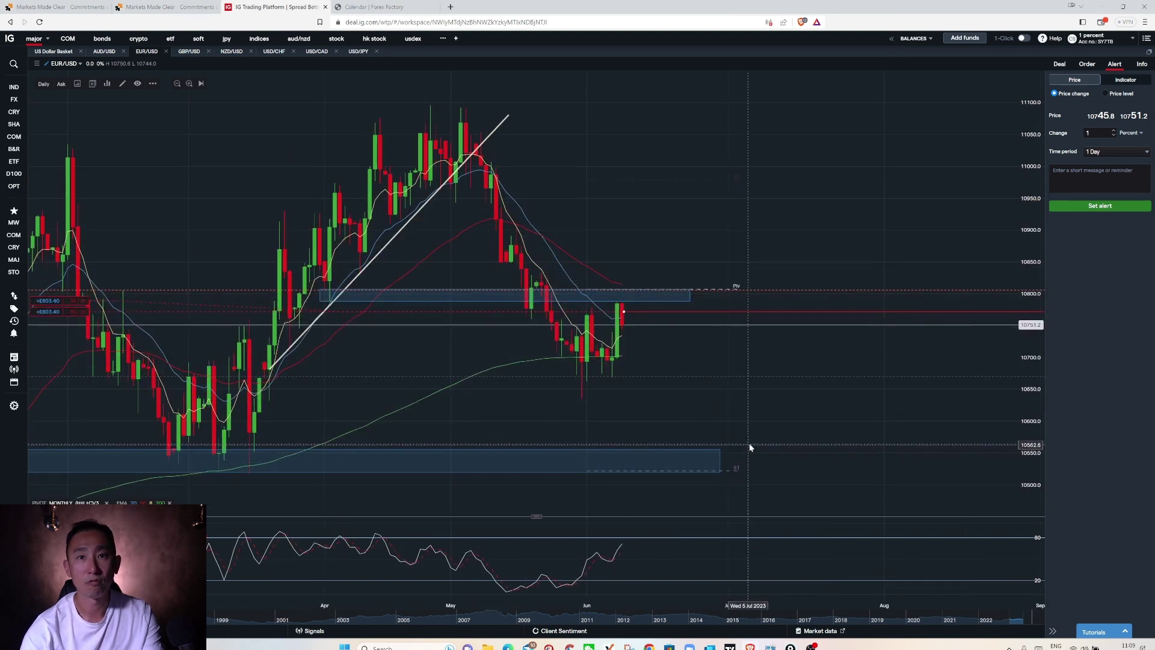
{"action": "mouse_move", "coordinate": [749, 444]}
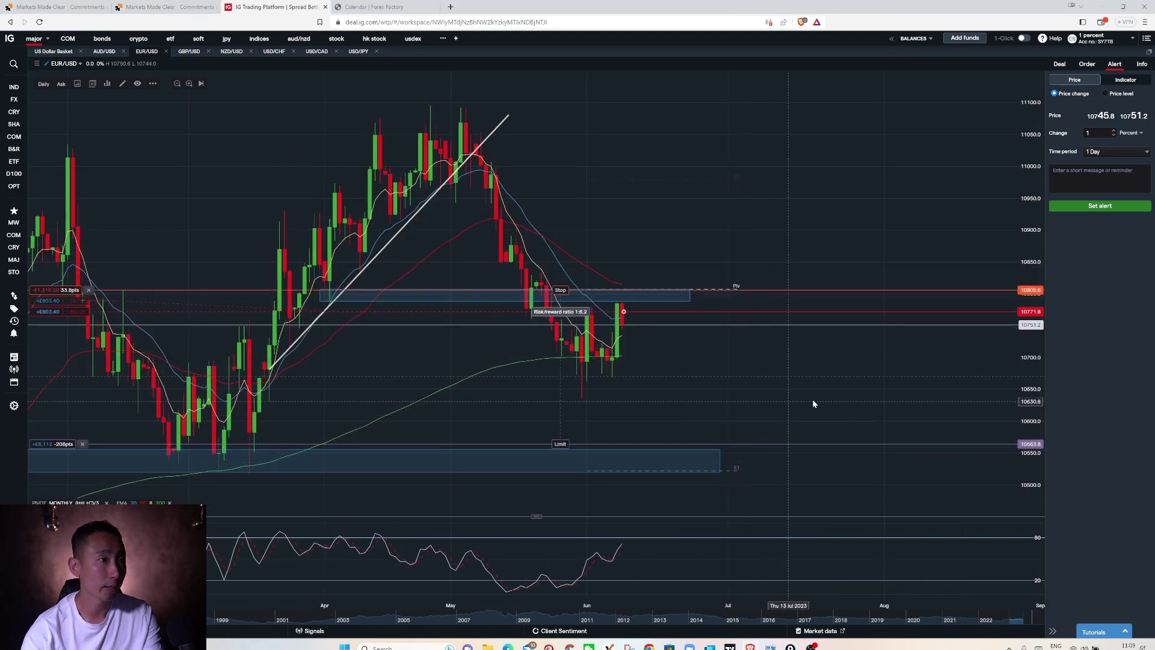
{"action": "left_click", "coordinate": [813, 415]}
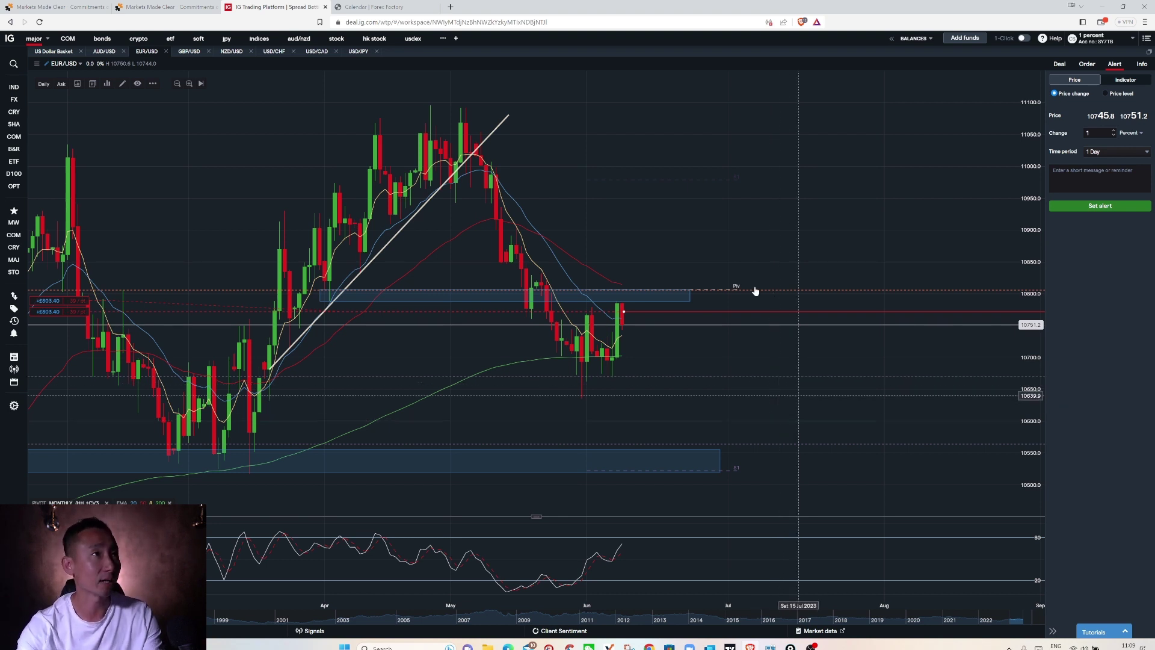
Step: Review the recent price action on the GBP/USD and AUD/USD daily charts
{"action": "left_click", "coordinate": [104, 51]}
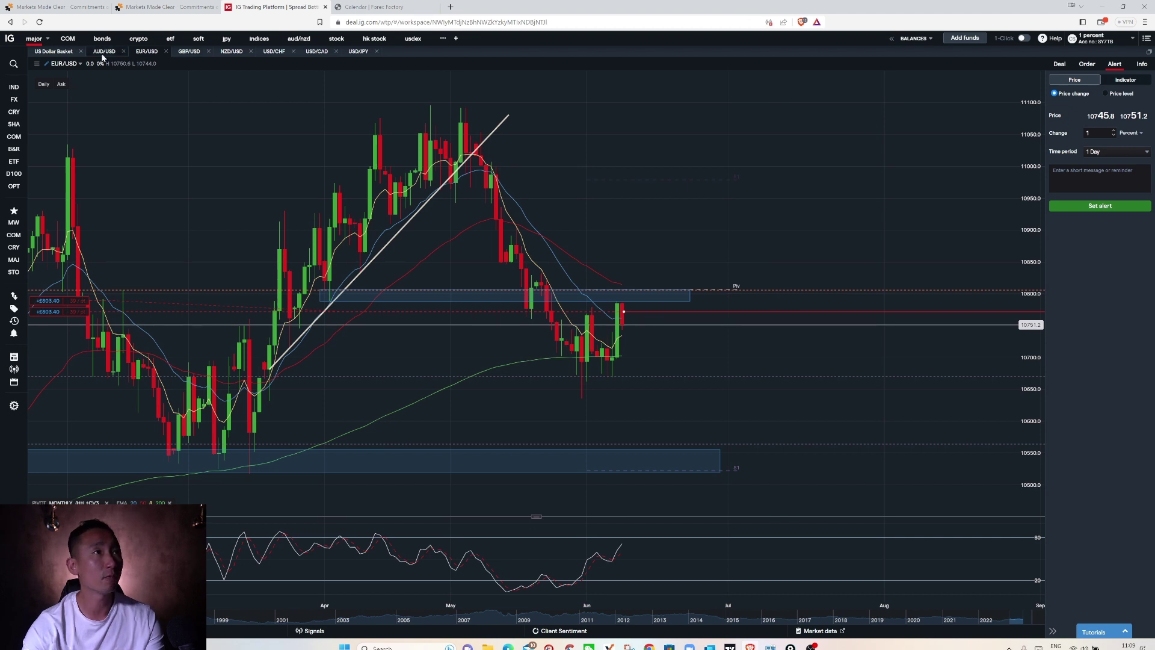
{"action": "left_click", "coordinate": [188, 52]}
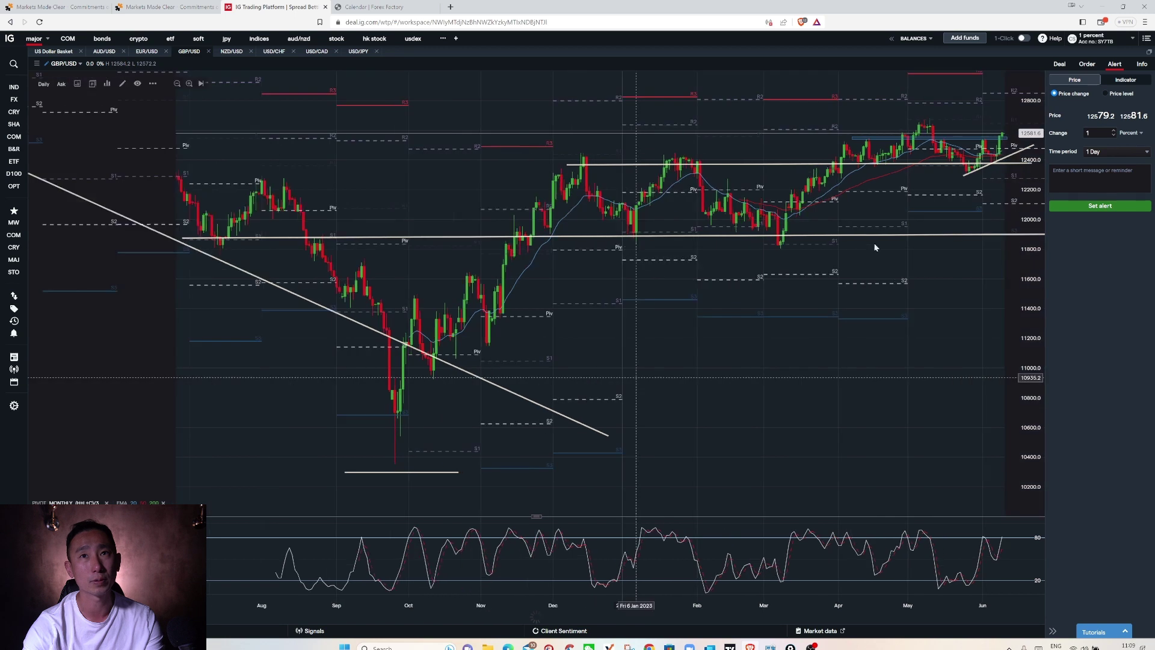
{"action": "left_click_drag", "start_coordinate": [911, 255], "coordinate": [660, 243]}
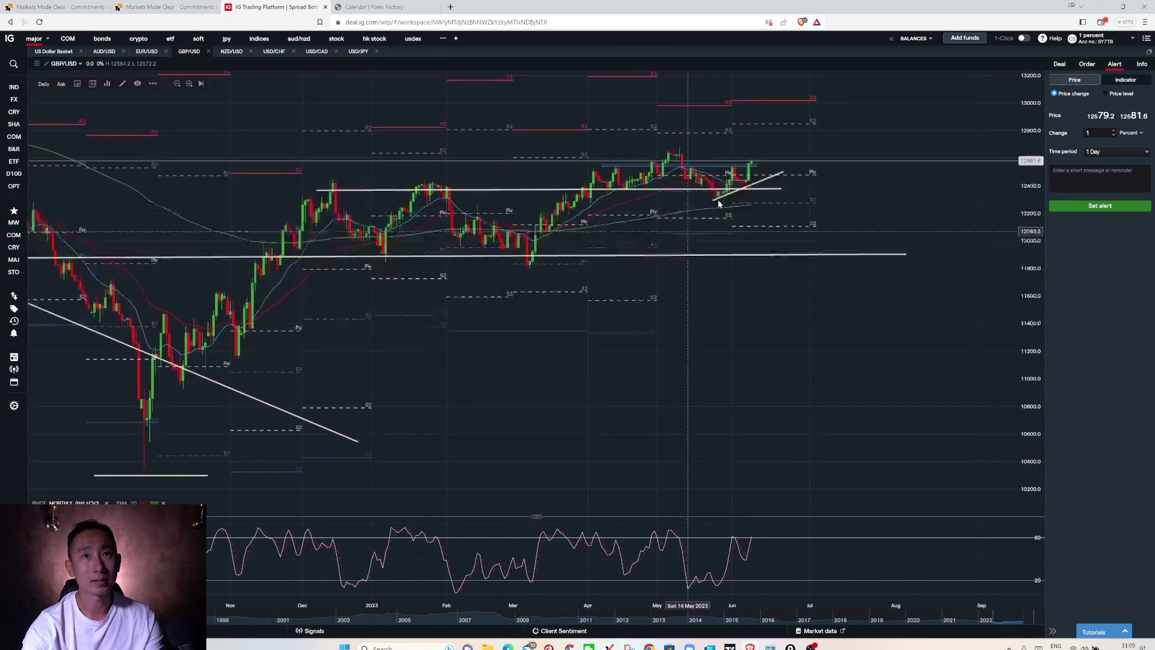
{"action": "left_click", "coordinate": [104, 52]}
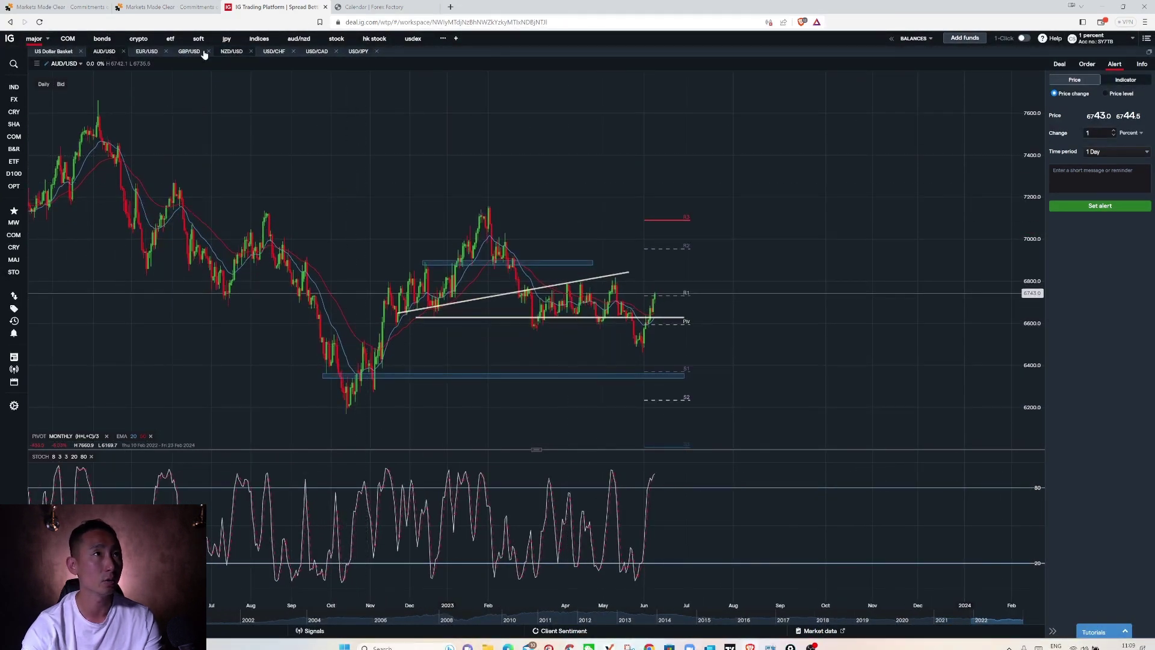
Step: Open the NZD/USD chart and set it to the daily timeframe
{"action": "left_click", "coordinate": [230, 51]}
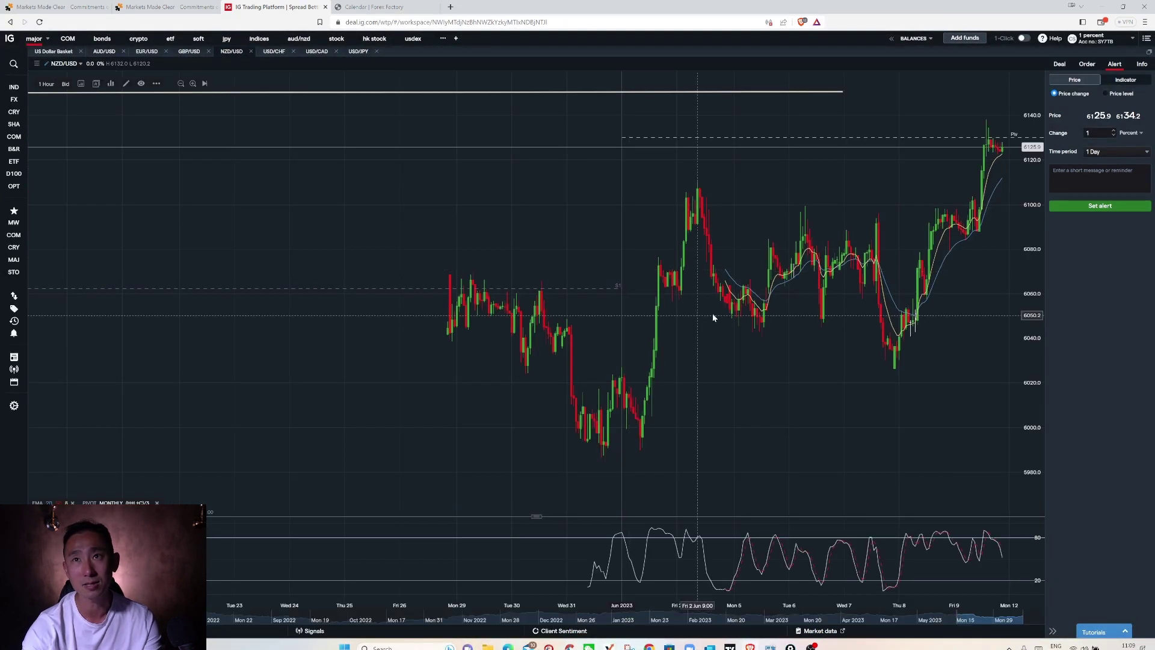
{"action": "left_click", "coordinate": [46, 84]}
{"action": "left_click", "coordinate": [52, 121]}
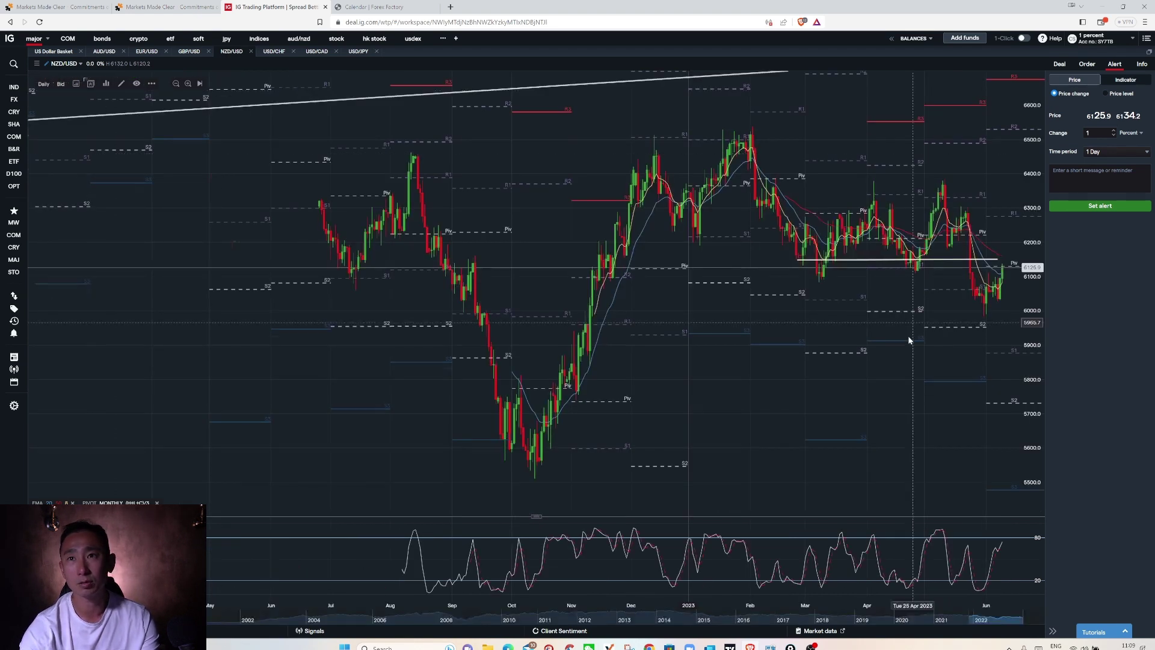
{"action": "left_click_drag", "start_coordinate": [938, 357], "coordinate": [739, 329]}
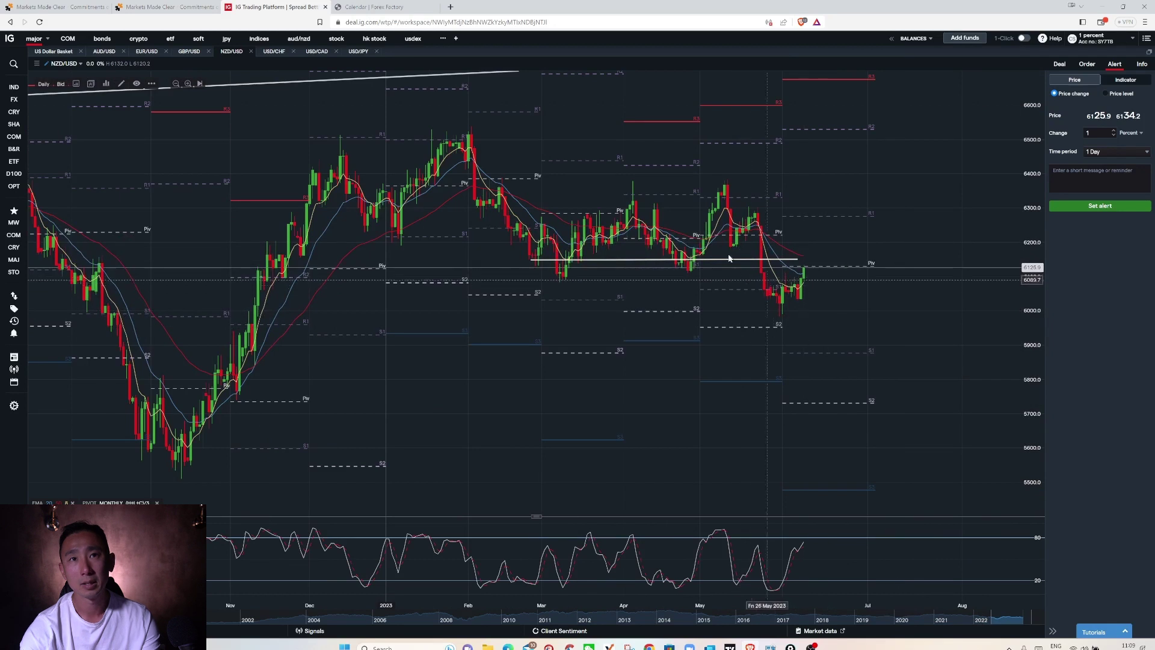
Step: Lower the white horizontal line on the NZD/USD chart to about 6127 and extend it beyond the latest candle
{"action": "left_click_drag", "start_coordinate": [730, 263], "coordinate": [730, 270]}
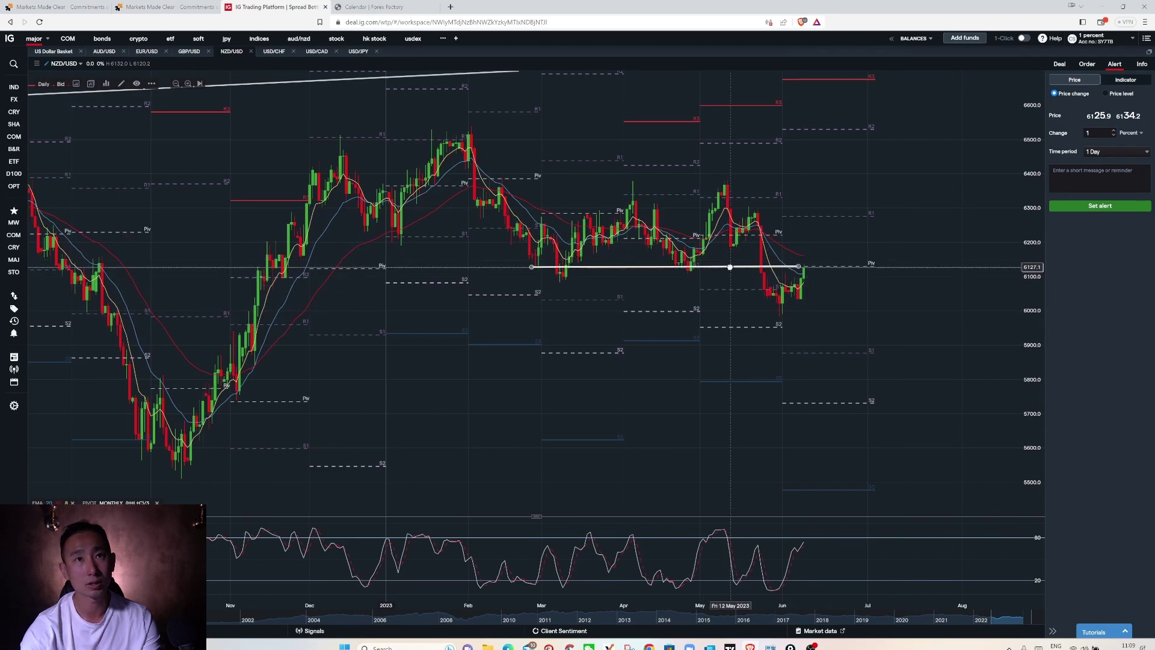
{"action": "left_click_drag", "start_coordinate": [799, 266], "coordinate": [850, 266]}
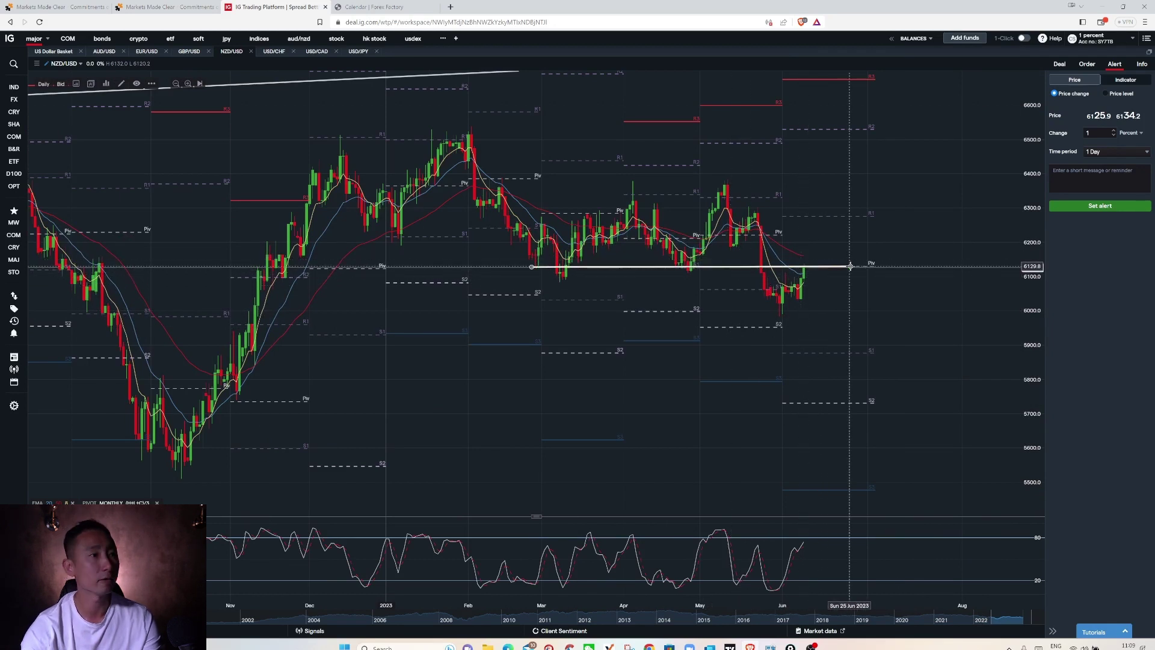
Step: Set the NZD/USD chart to 1 hour and sketch a dip-and-recovery path with levels above and below the latest candles
{"action": "left_click", "coordinate": [43, 83]}
{"action": "left_click", "coordinate": [82, 164]}
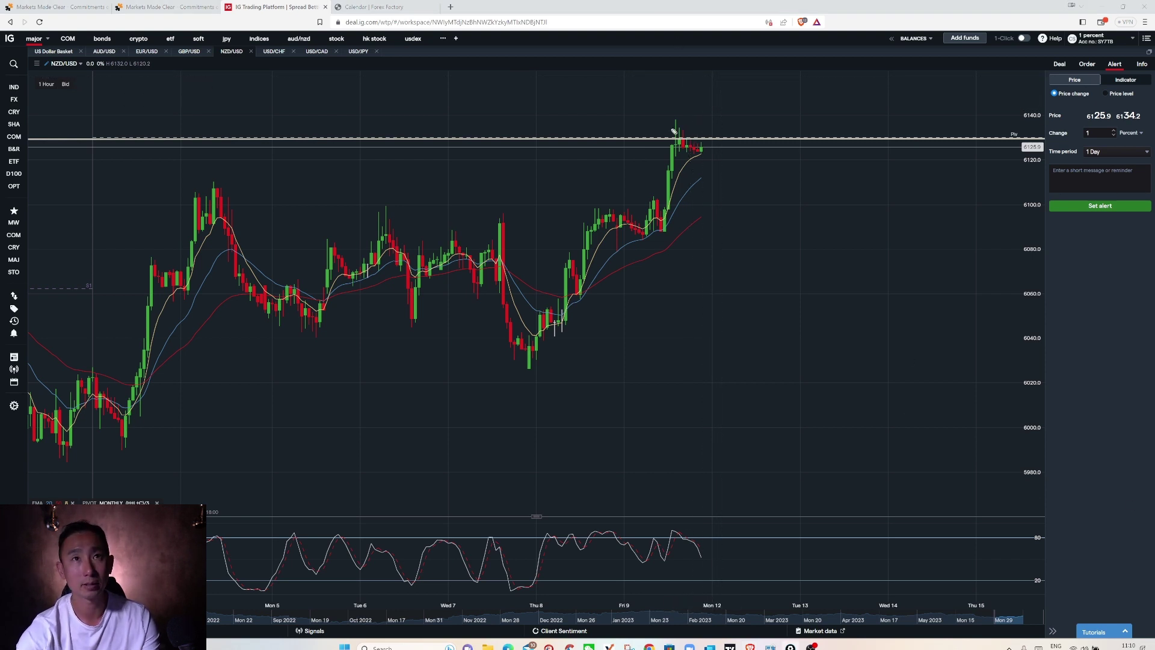
{"action": "left_click_drag", "start_coordinate": [685, 126], "coordinate": [757, 173]}
{"action": "left_click_drag", "start_coordinate": [671, 104], "coordinate": [735, 106]}
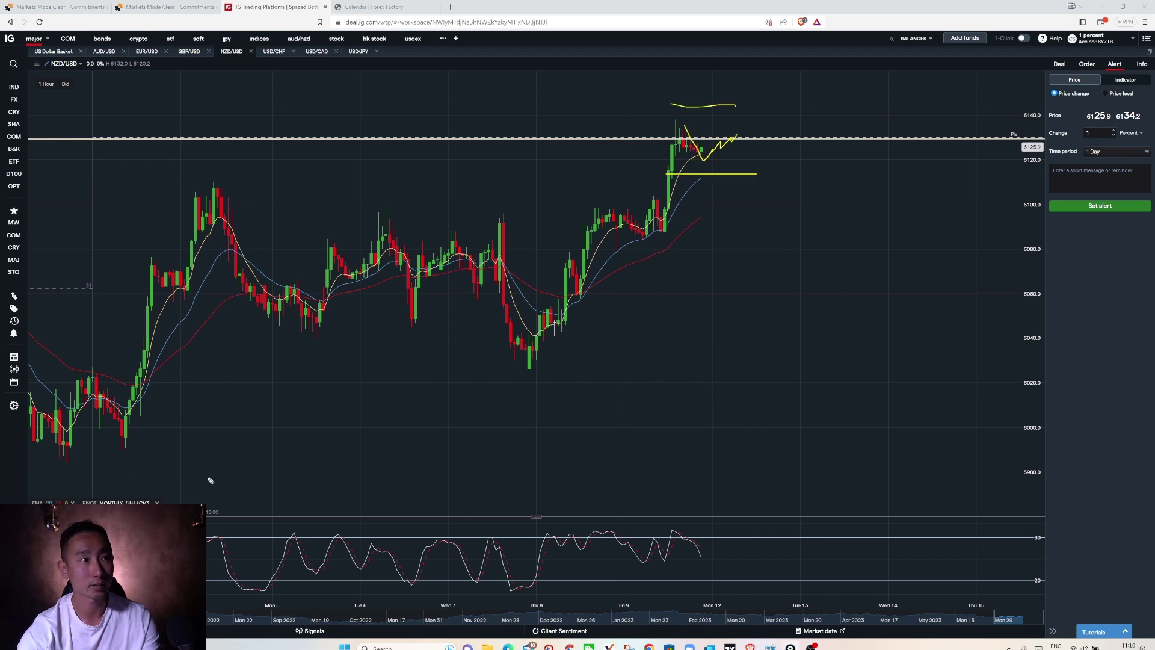
{"action": "left_click_drag", "start_coordinate": [117, 456], "coordinate": [451, 455]}
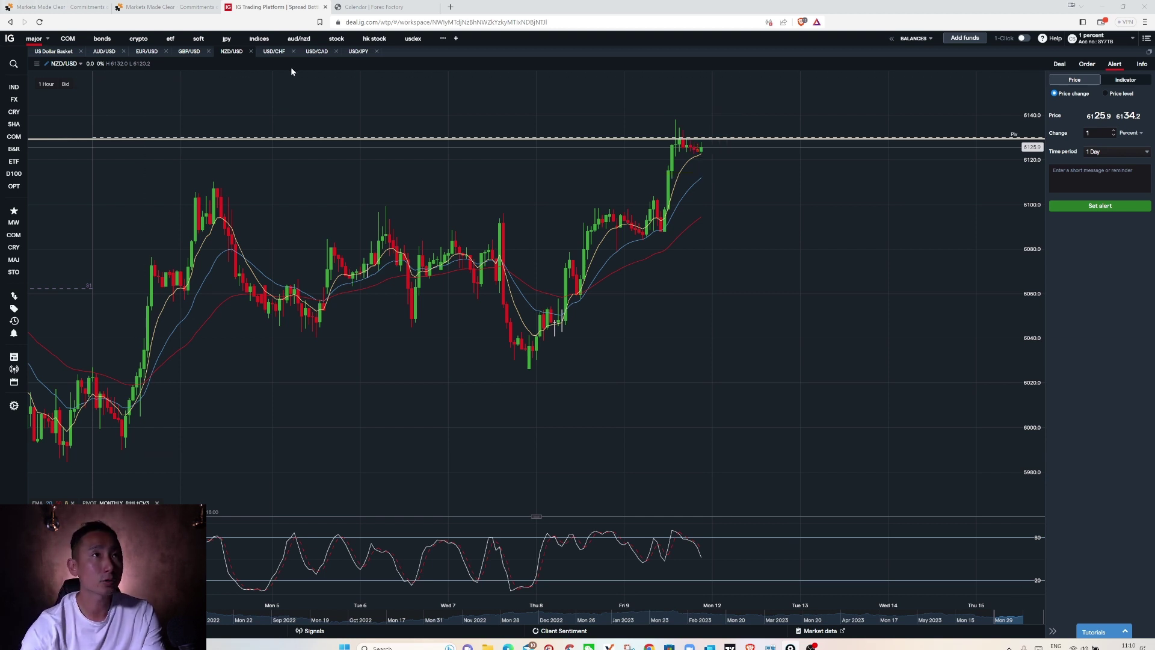
Step: Open the USD/CAD daily chart and examine the latest candles near the rising support line
{"action": "left_click", "coordinate": [314, 52]}
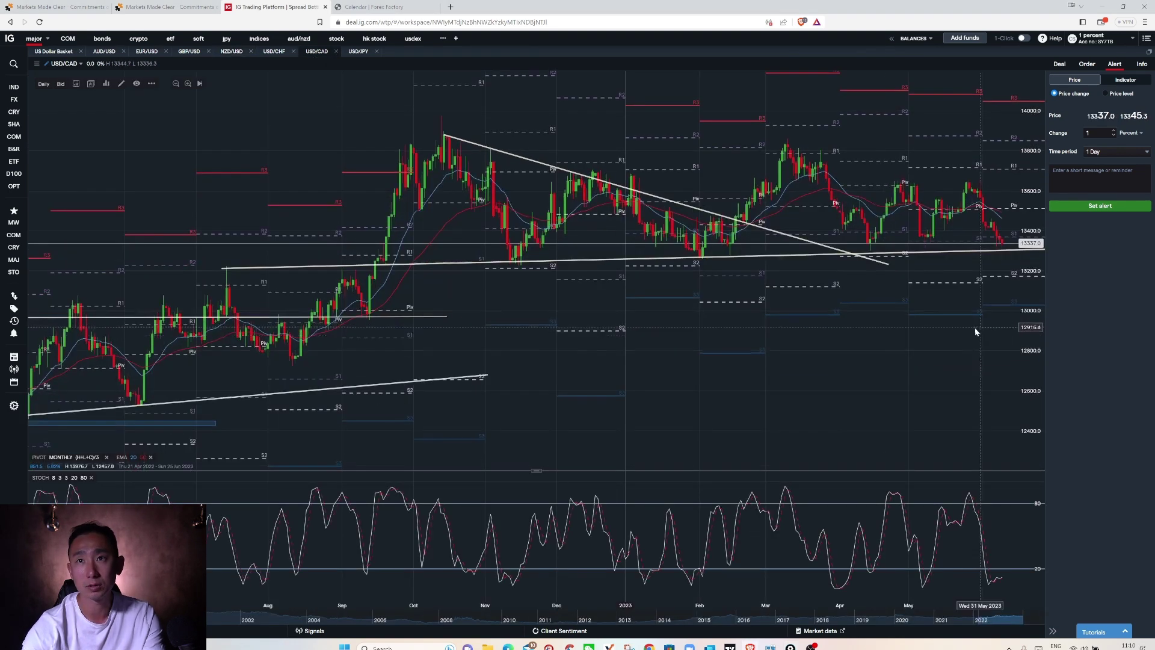
{"action": "left_click_drag", "start_coordinate": [974, 328], "coordinate": [651, 318]}
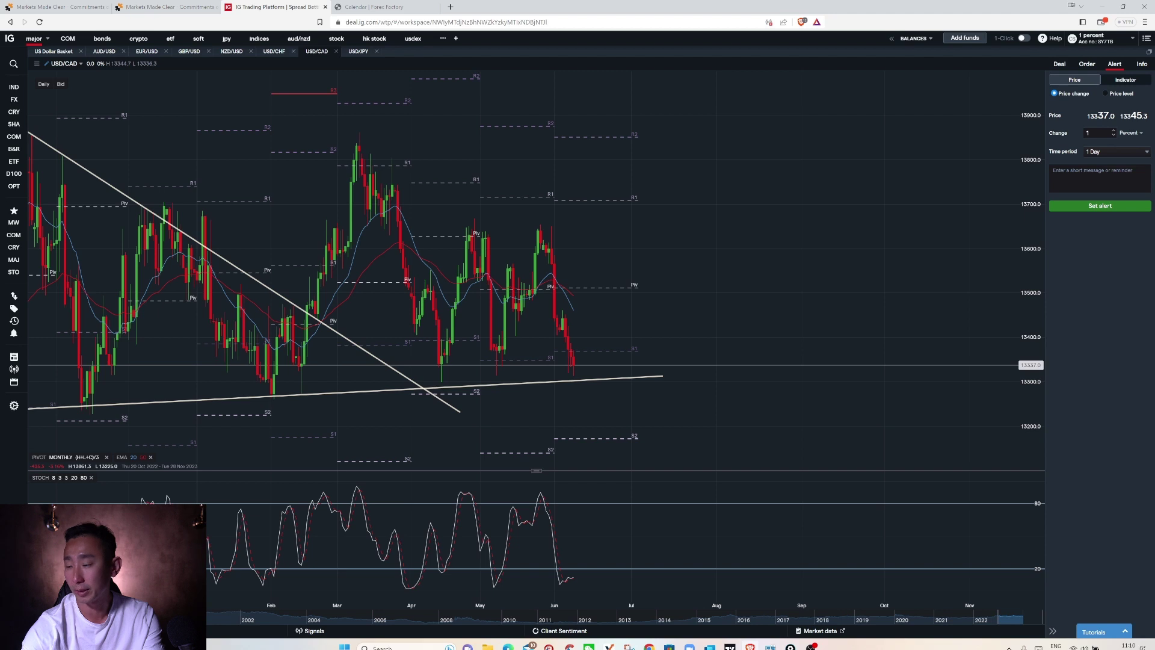
Step: Sketch a rise from the USD/CAD support line to a falling resistance line across the recent highs, and clear the sketch
{"action": "left_click_drag", "start_coordinate": [583, 379], "coordinate": [633, 245]}
{"action": "left_click_drag", "start_coordinate": [443, 210], "coordinate": [769, 271]}
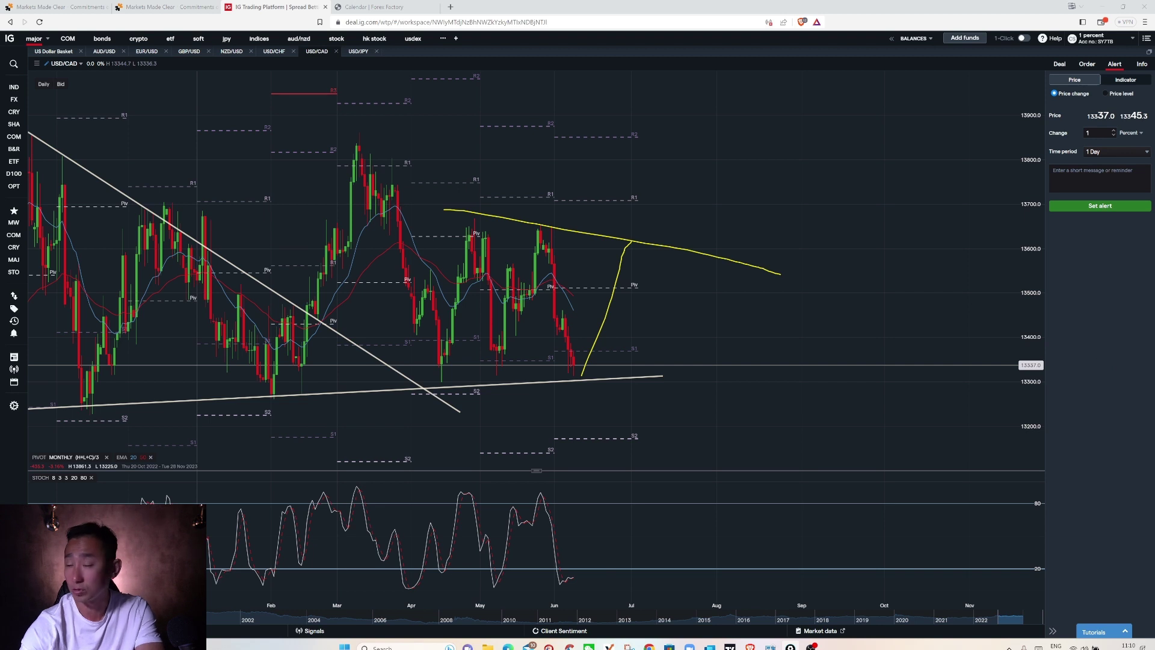
{"action": "key", "text": "Escape"}
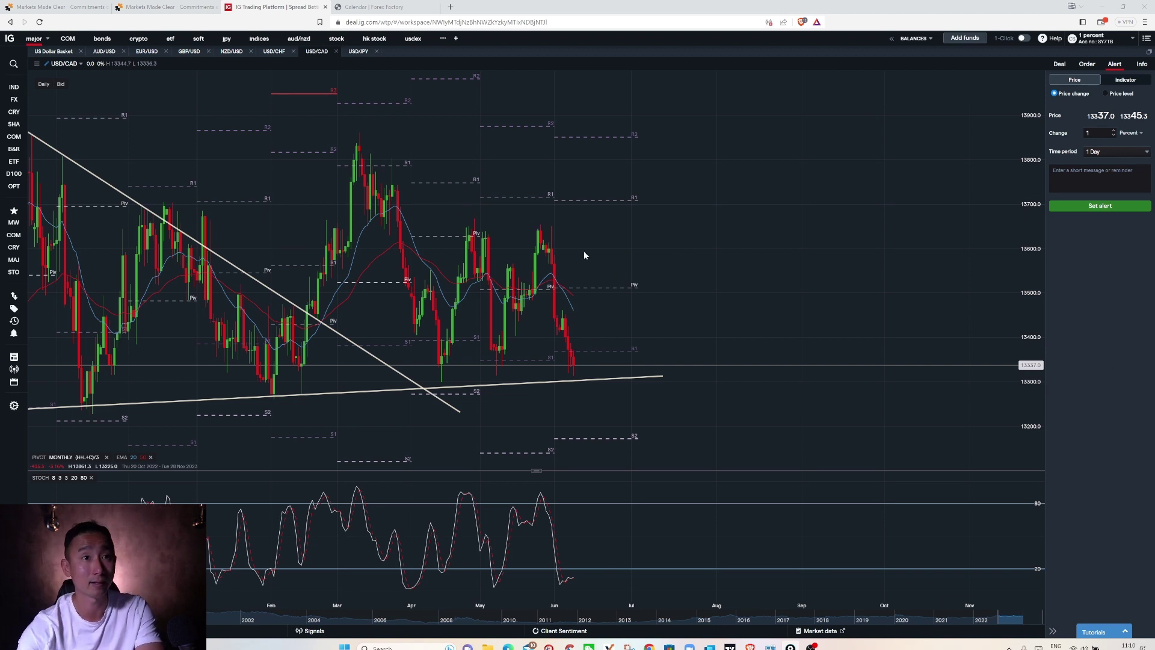
Step: Open the USD/CHF daily chart and sketch a rise from the blue support zone to the R1 pivot, clearing the sketch when finished
{"action": "left_click", "coordinate": [273, 52]}
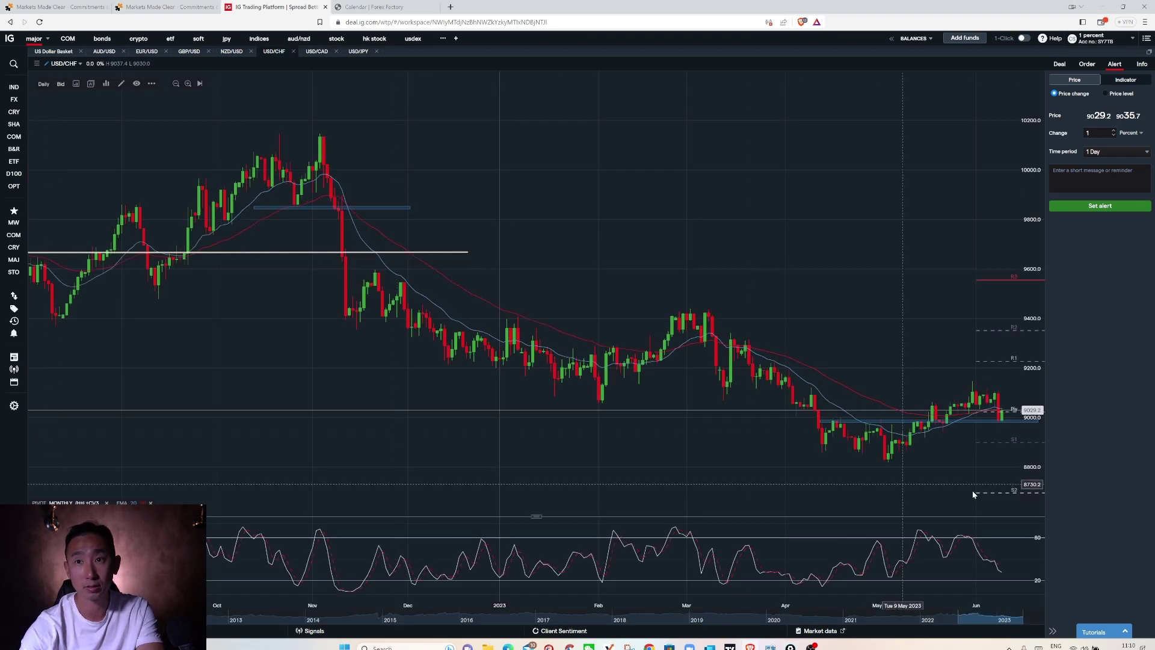
{"action": "scroll", "coordinate": [675, 426], "scroll_direction": "up", "scroll_amount": 5}
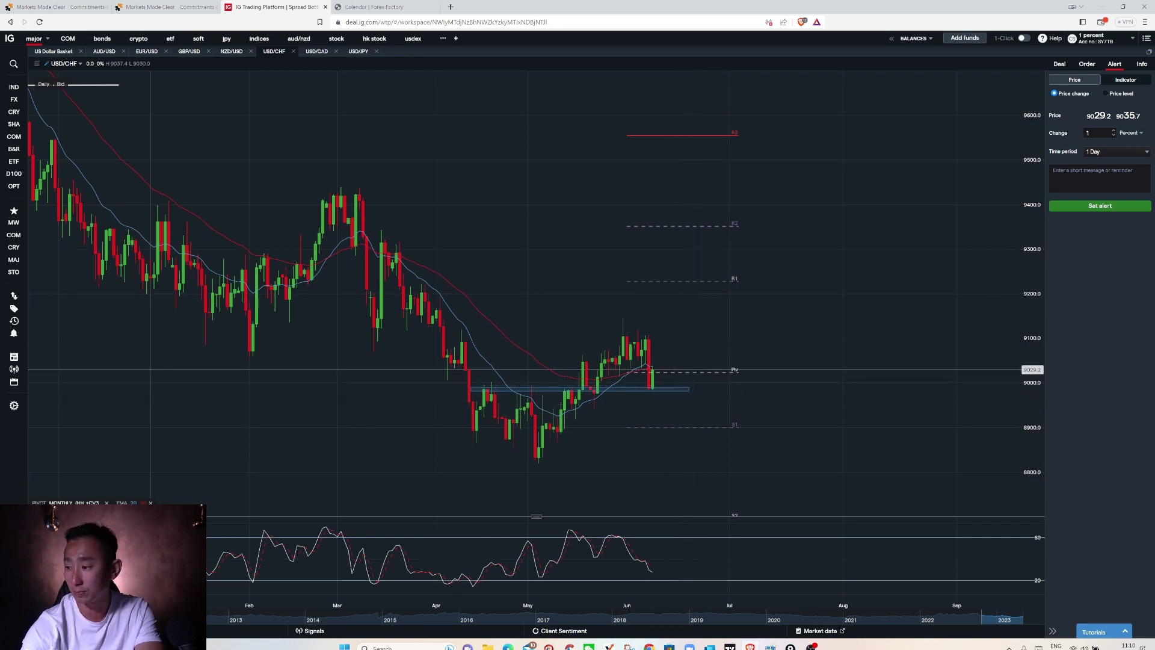
{"action": "mouse_move", "coordinate": [652, 390]}
{"action": "left_mouse_down"}
{"action": "mouse_move", "coordinate": [691, 301]}
{"action": "mouse_move", "coordinate": [714, 285]}
{"action": "mouse_move", "coordinate": [698, 283]}
{"action": "mouse_move", "coordinate": [736, 279]}
{"action": "left_mouse_up"}
{"action": "key", "text": "Escape"}
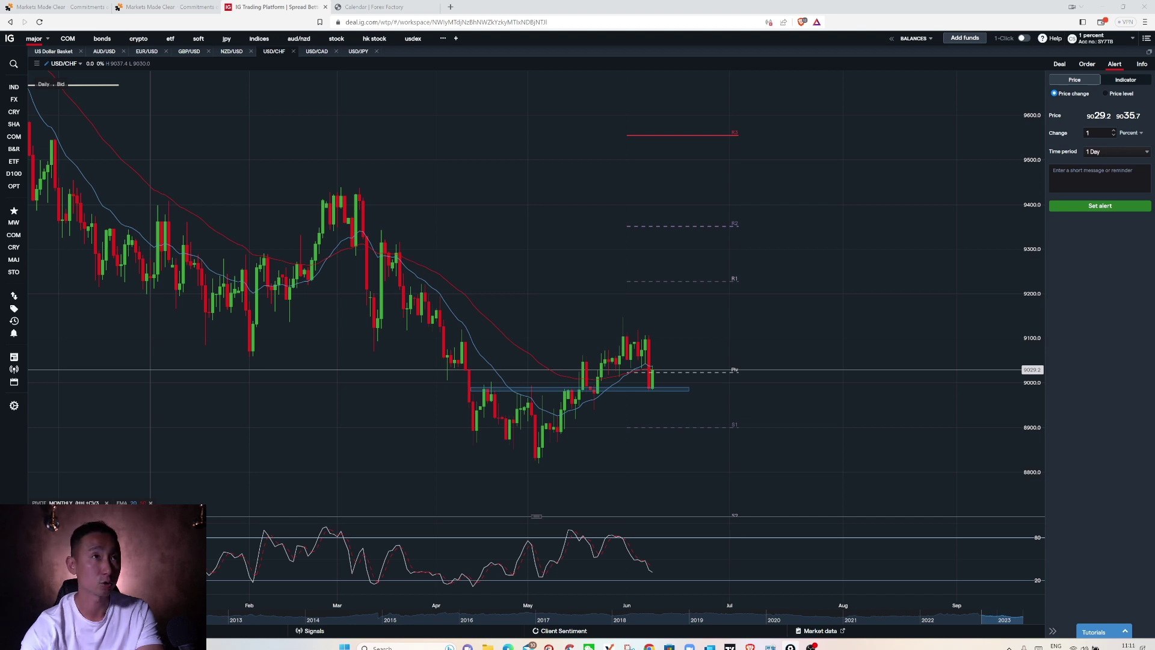
Step: Open the USD/JPY chart and sketch a breakout above the short falling trendline with a pullback and further rise, and clear it
{"action": "left_click", "coordinate": [358, 52]}
{"action": "left_click_drag", "start_coordinate": [693, 335], "coordinate": [622, 326]}
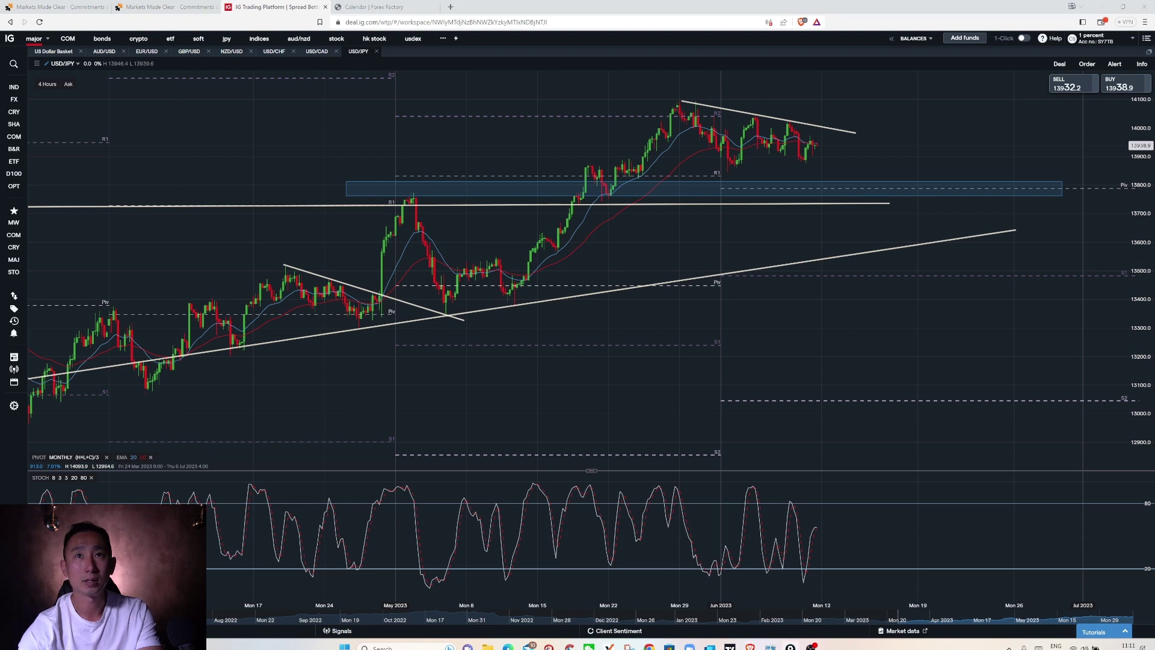
{"action": "mouse_move", "coordinate": [810, 158]}
{"action": "left_mouse_down"}
{"action": "mouse_move", "coordinate": [821, 106]}
{"action": "mouse_move", "coordinate": [829, 119]}
{"action": "mouse_move", "coordinate": [892, 62]}
{"action": "left_mouse_up"}
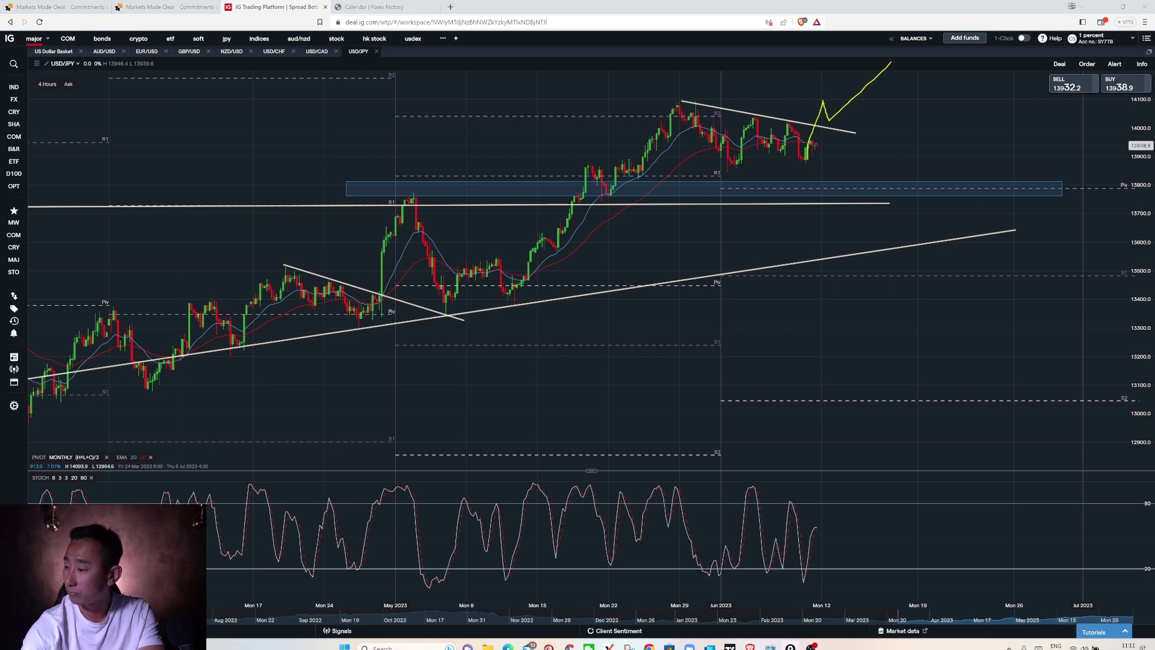
{"action": "key", "text": "Escape"}
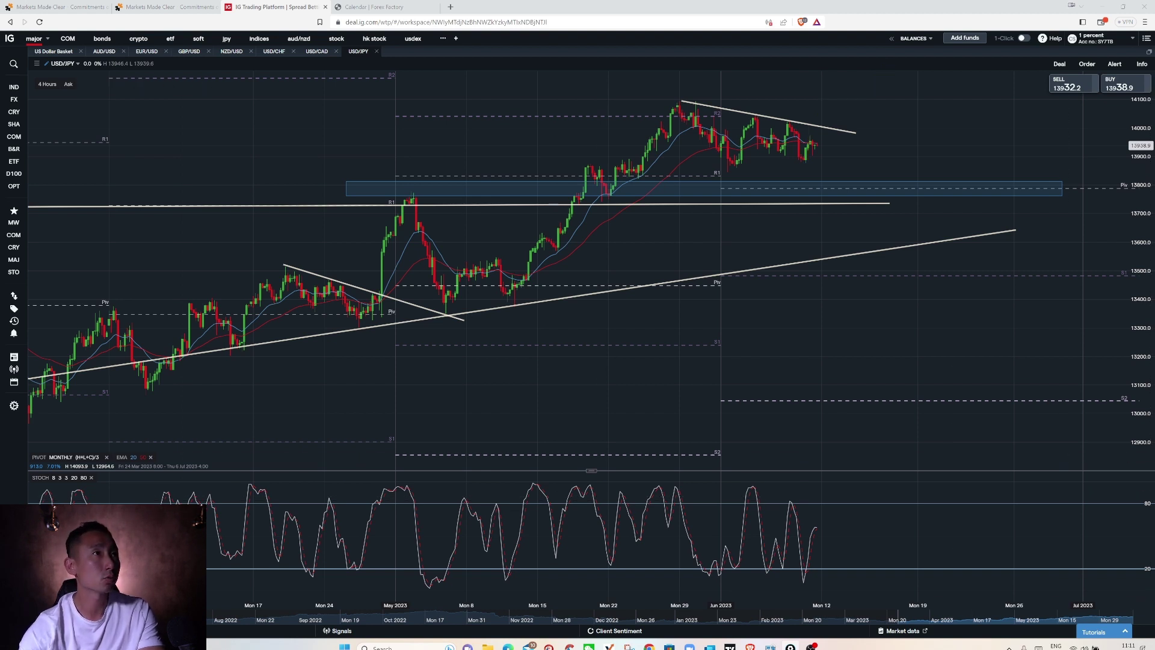
Step: Open the Spot Gold daily chart, sketch a break below the white line with a retest and fall to a circled area near 1815, and clear it
{"action": "left_click", "coordinate": [68, 38]}
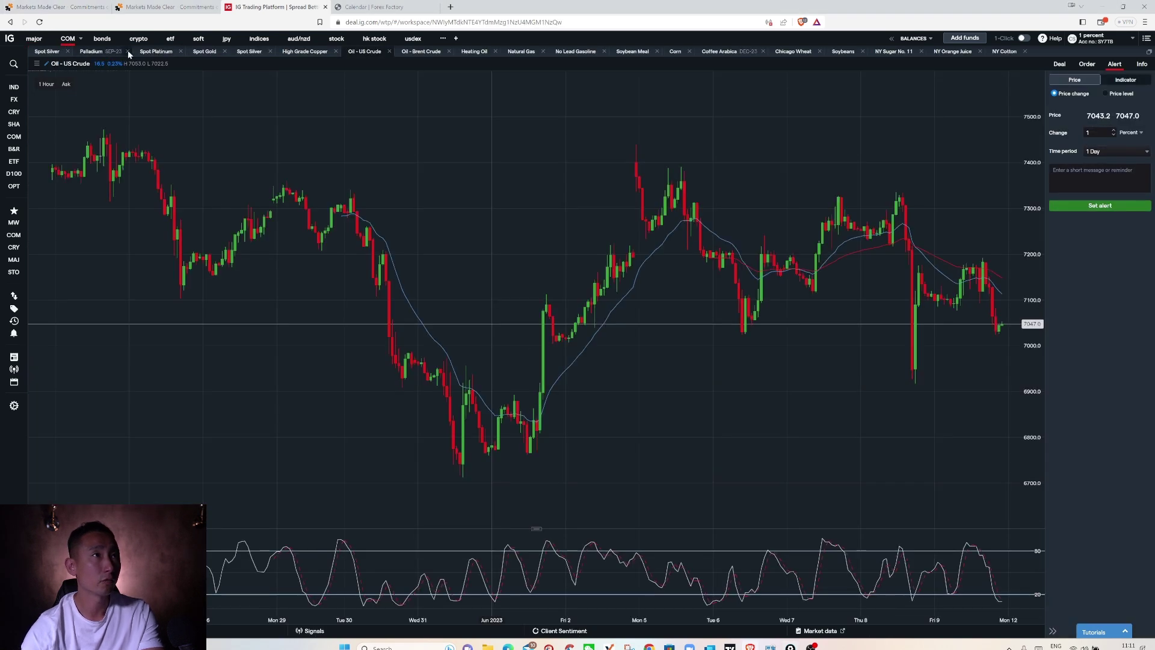
{"action": "left_click", "coordinate": [205, 51]}
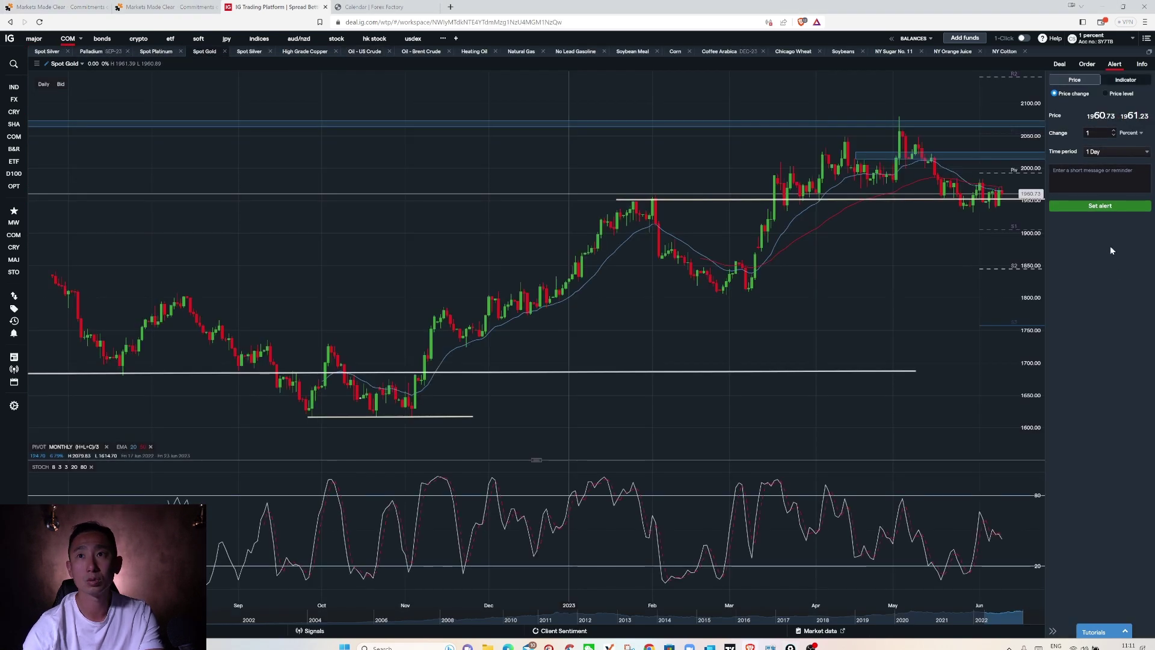
{"action": "left_click_drag", "start_coordinate": [914, 286], "coordinate": [590, 255]}
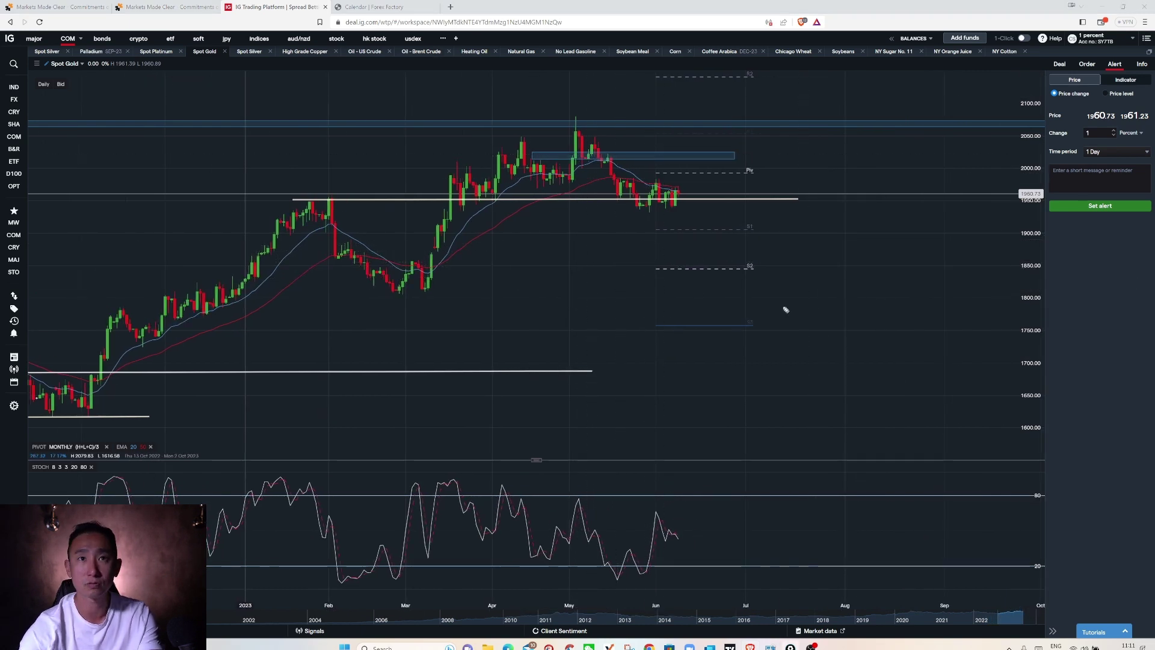
{"action": "mouse_move", "coordinate": [668, 188]}
{"action": "left_mouse_down"}
{"action": "mouse_move", "coordinate": [672, 227]}
{"action": "mouse_move", "coordinate": [686, 209]}
{"action": "mouse_move", "coordinate": [744, 294]}
{"action": "mouse_move", "coordinate": [680, 289]}
{"action": "mouse_move", "coordinate": [770, 291]}
{"action": "left_mouse_up"}
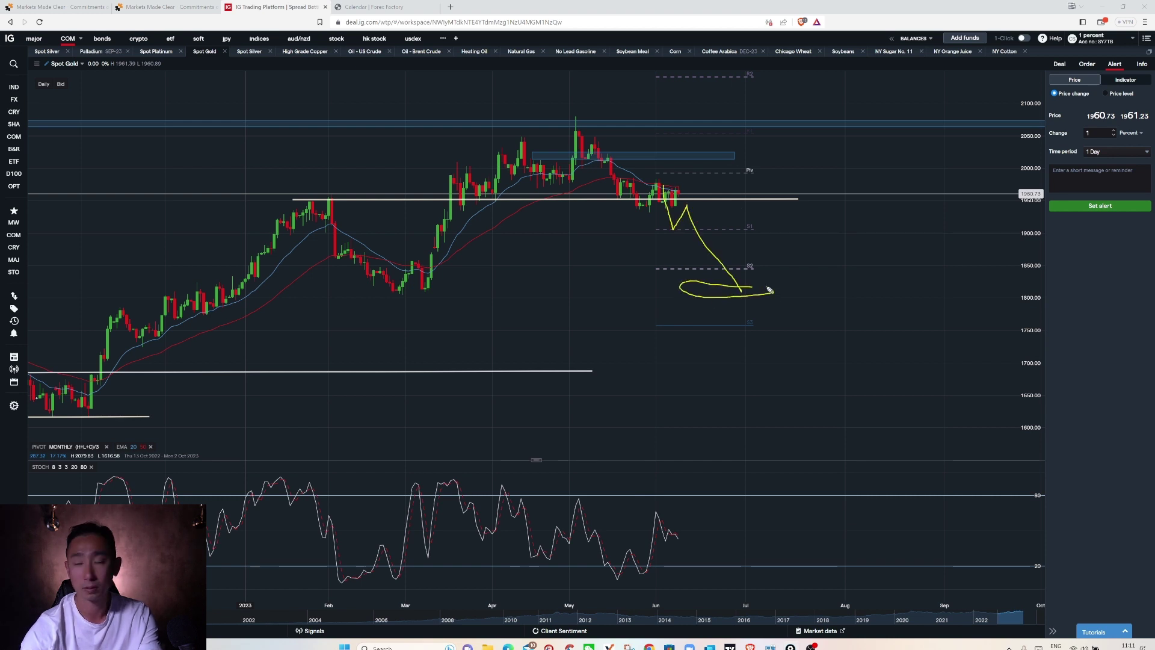
{"action": "key", "text": "Escape"}
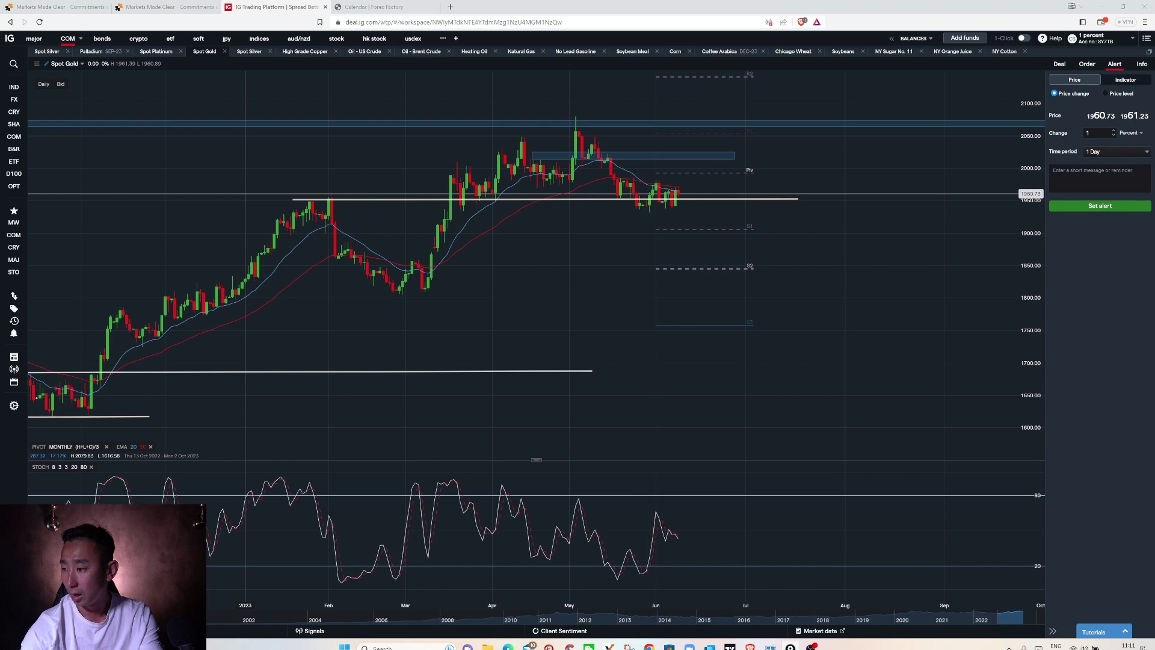
Step: Open the 1-hour Spot Silver chart, sketch a drop through the rising trendline towards a horizontal line at about 2340, and clear it
{"action": "left_click", "coordinate": [252, 53]}
{"action": "left_click_drag", "start_coordinate": [945, 221], "coordinate": [574, 196]}
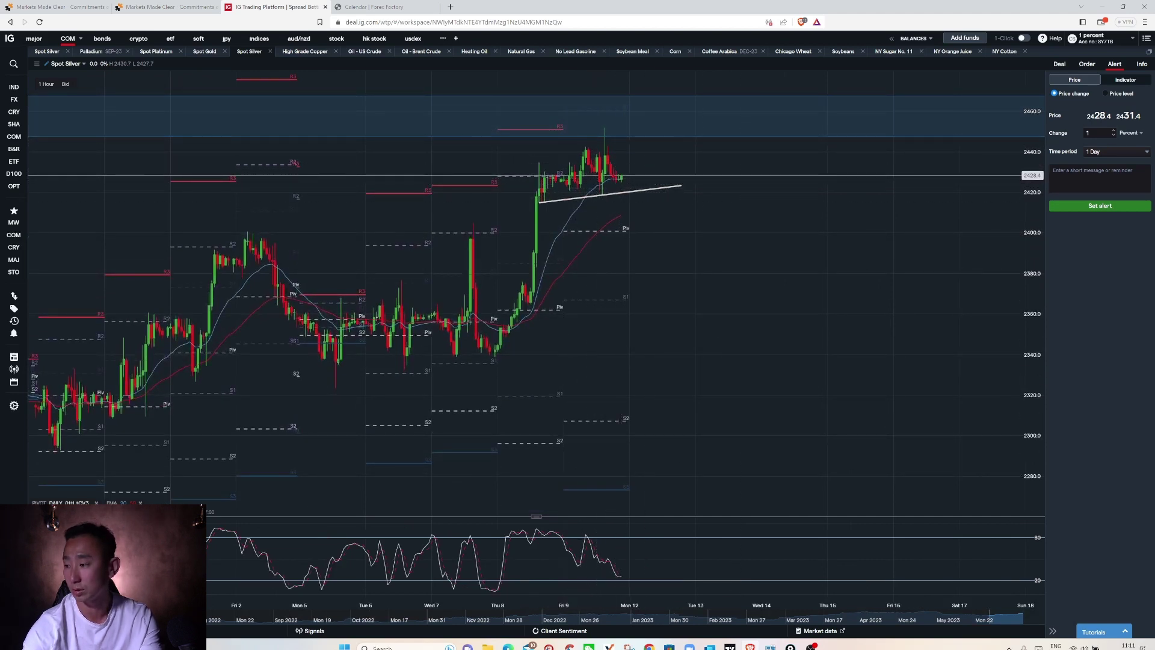
{"action": "mouse_move", "coordinate": [610, 145]}
{"action": "left_mouse_down"}
{"action": "mouse_move", "coordinate": [626, 208]}
{"action": "mouse_move", "coordinate": [646, 198]}
{"action": "mouse_move", "coordinate": [725, 339]}
{"action": "left_mouse_up"}
{"action": "left_click_drag", "start_coordinate": [351, 354], "coordinate": [896, 360]}
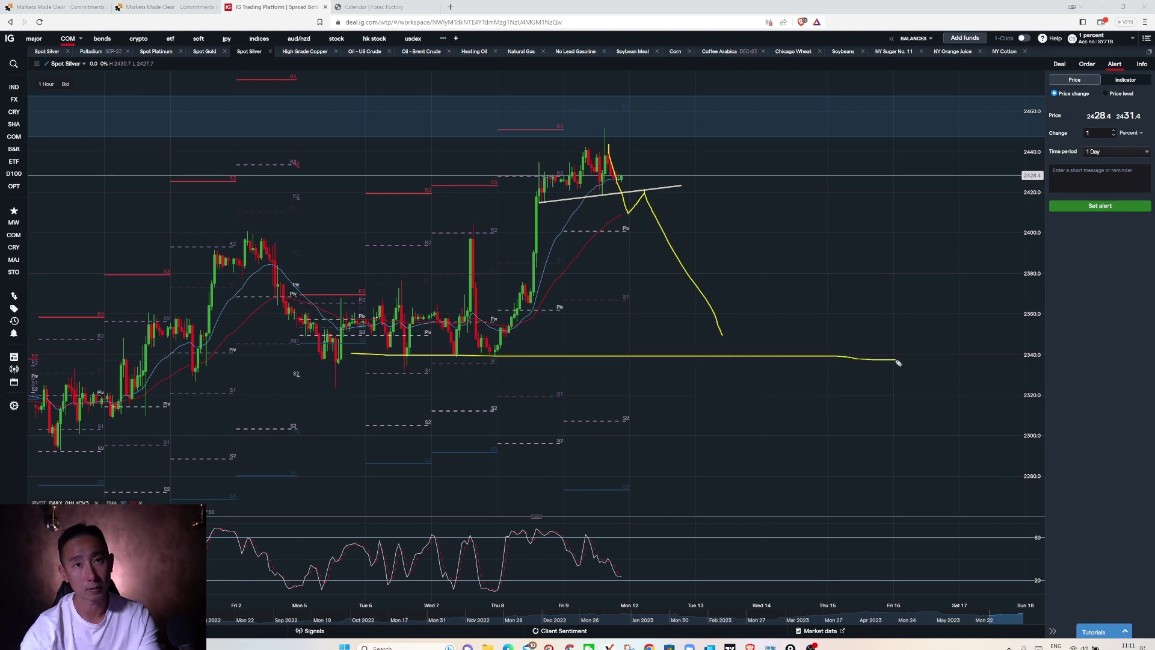
{"action": "key", "text": "Escape"}
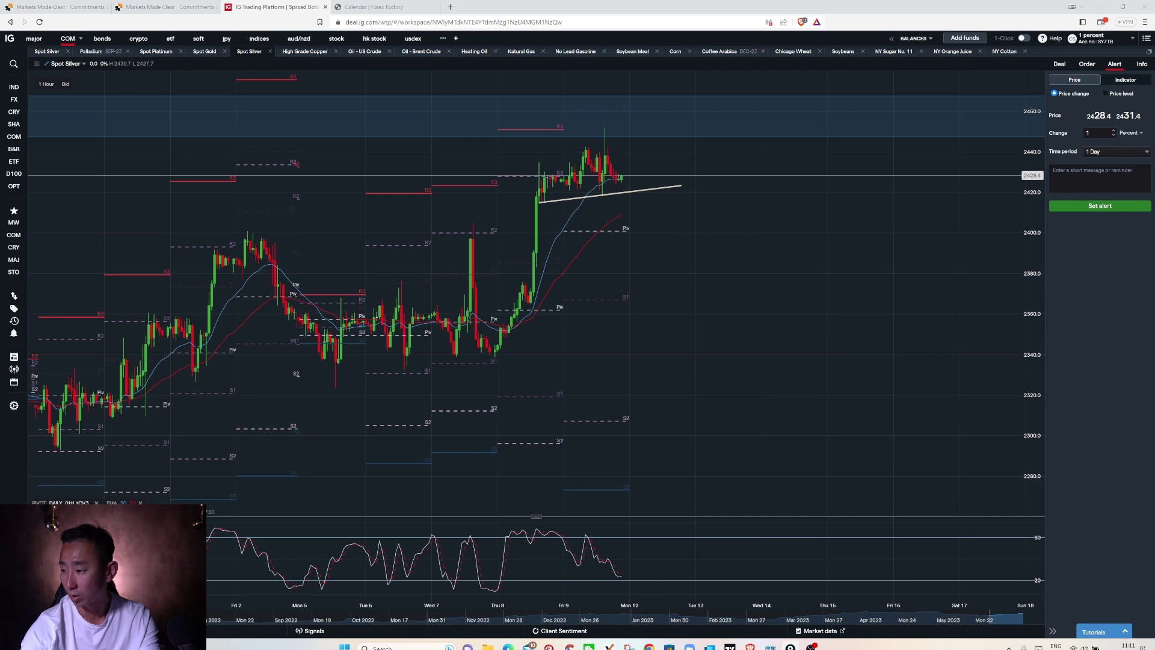